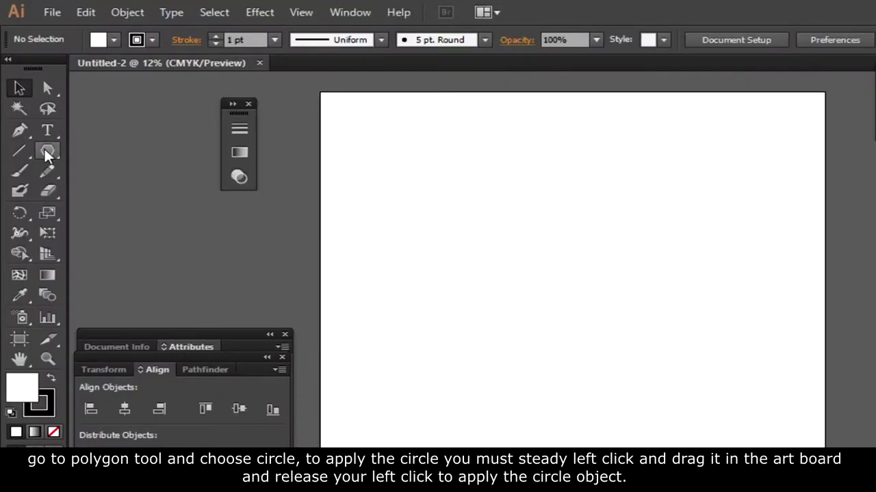
- Switch to the Ellipse Tool, sketch two trial ellipses, then undo them
left_click(46, 153)
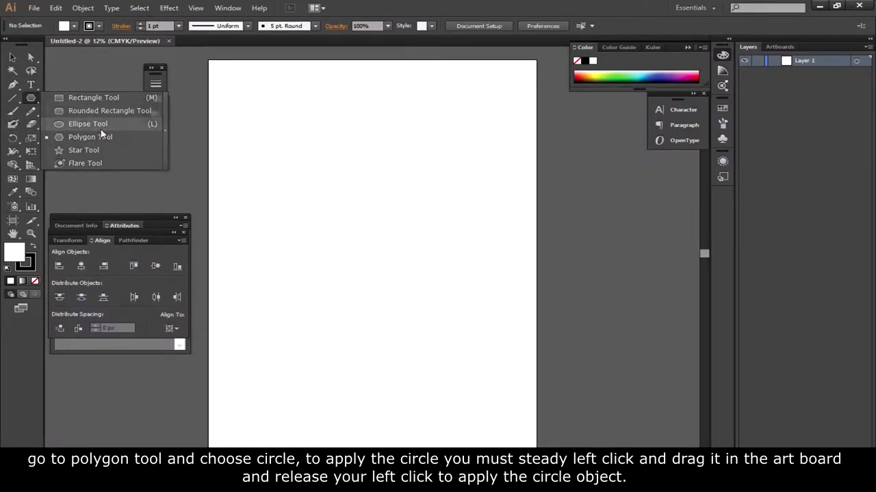
left_click(101, 126)
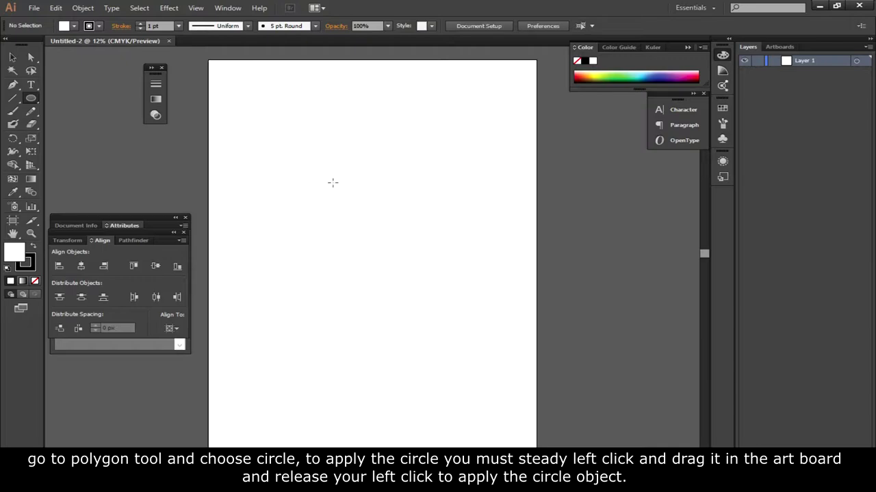
mouse_move(332, 183)
left_mouse_down()
mouse_move(455, 269)
mouse_move(448, 346)
mouse_move(392, 240)
mouse_move(398, 307)
mouse_move(366, 338)
mouse_move(313, 250)
mouse_move(459, 287)
mouse_move(445, 276)
mouse_move(300, 249)
mouse_move(415, 254)
mouse_move(404, 303)
mouse_move(363, 308)
mouse_move(453, 314)
mouse_move(444, 316)
left_mouse_up()
mouse_move(272, 122)
left_mouse_down()
mouse_move(408, 164)
mouse_move(448, 167)
left_mouse_up()
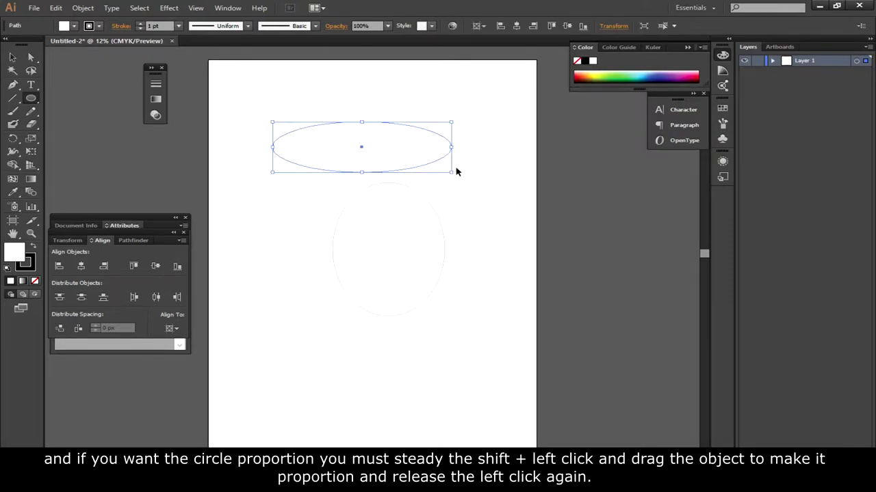
key("ctrl+z")
key("ctrl+z")
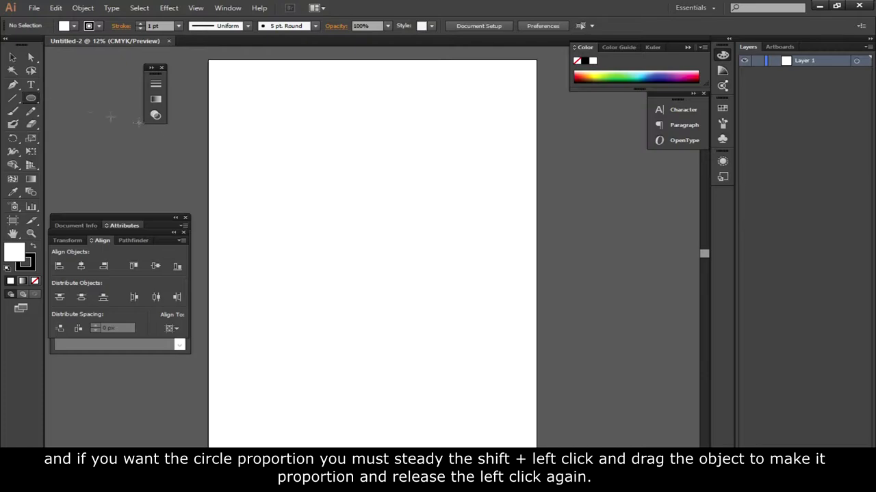
- Draw a circle on the artboard and move it up and to the left
left_click_drag(311, 153, 407, 277)
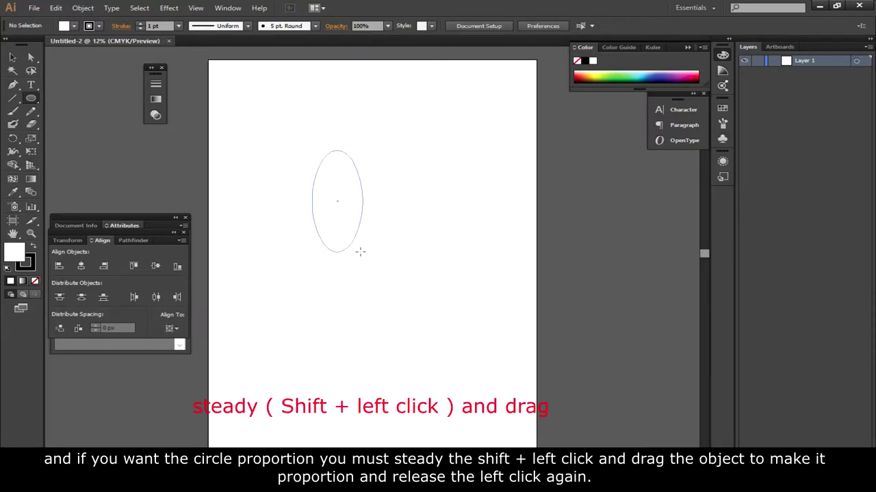
mouse_move(407, 277)
left_mouse_down()
mouse_move(457, 285)
mouse_move(392, 223)
mouse_move(461, 324)
mouse_move(441, 307)
mouse_move(455, 327)
left_mouse_up()
key("v")
left_click_drag(431, 250, 365, 226)
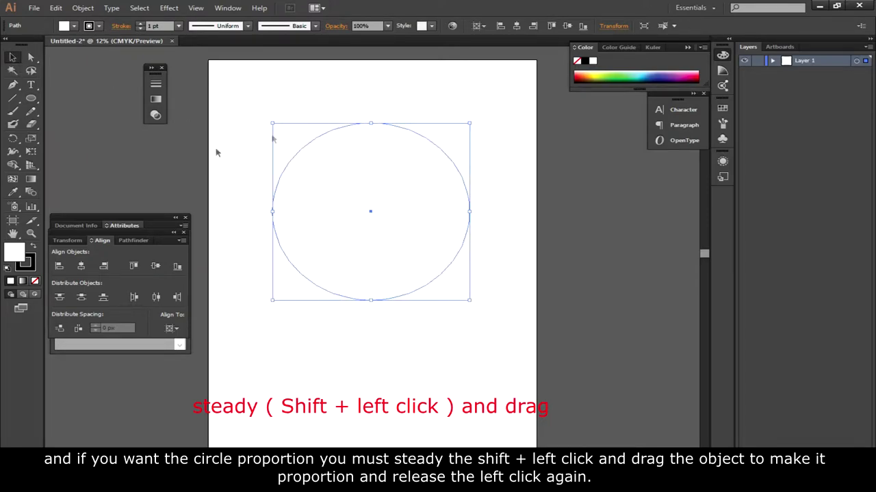
left_click(228, 8)
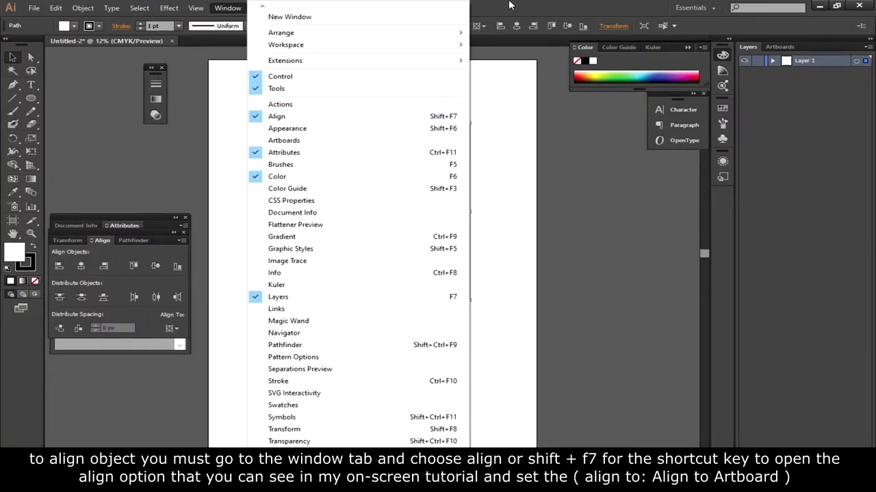
- With Align to Artboard, centre the circle both horizontally and vertically
left_click(509, 6)
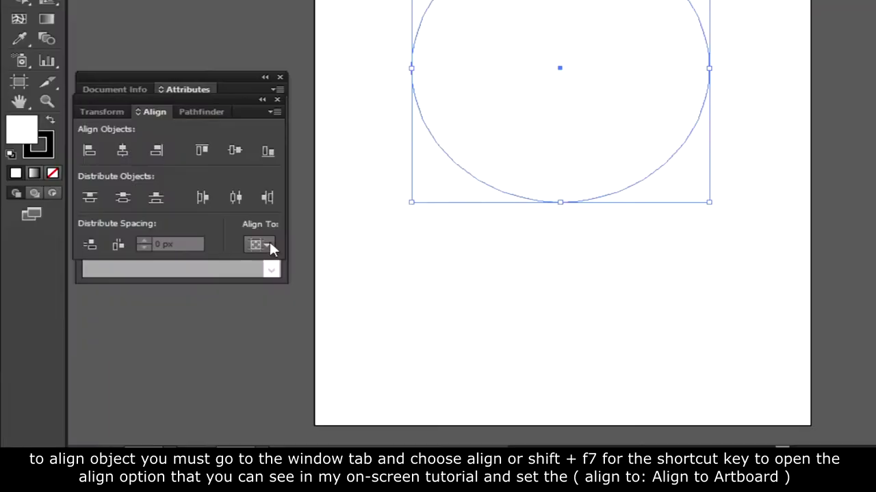
left_click(175, 327)
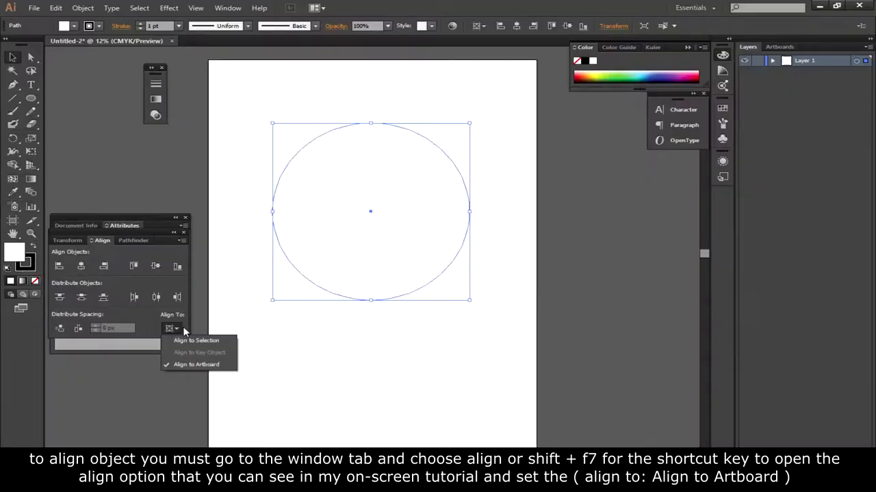
left_click(198, 368)
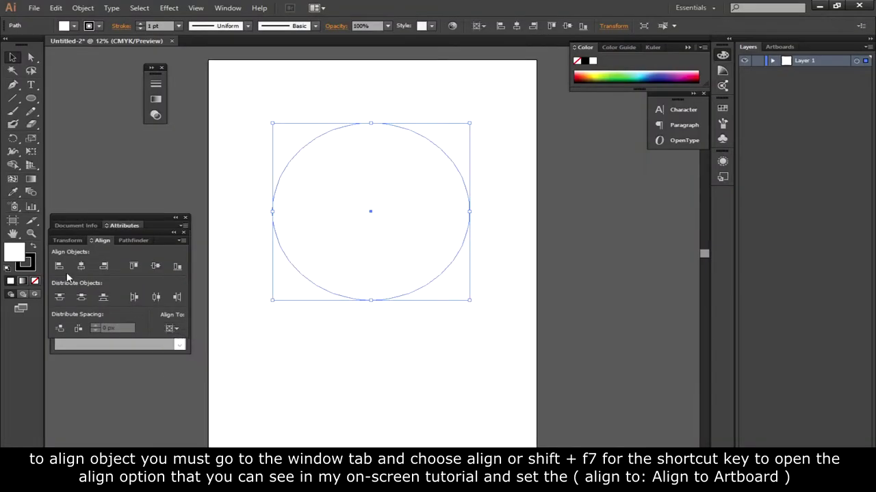
left_click(81, 266)
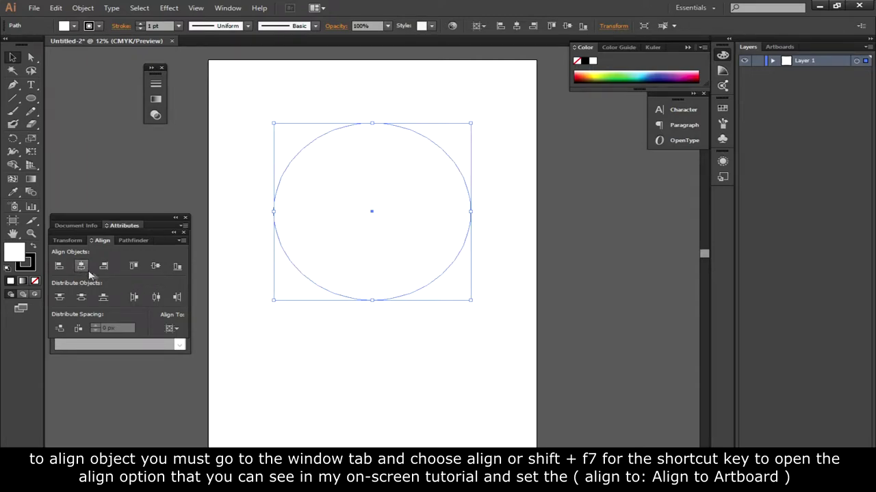
left_click(156, 266)
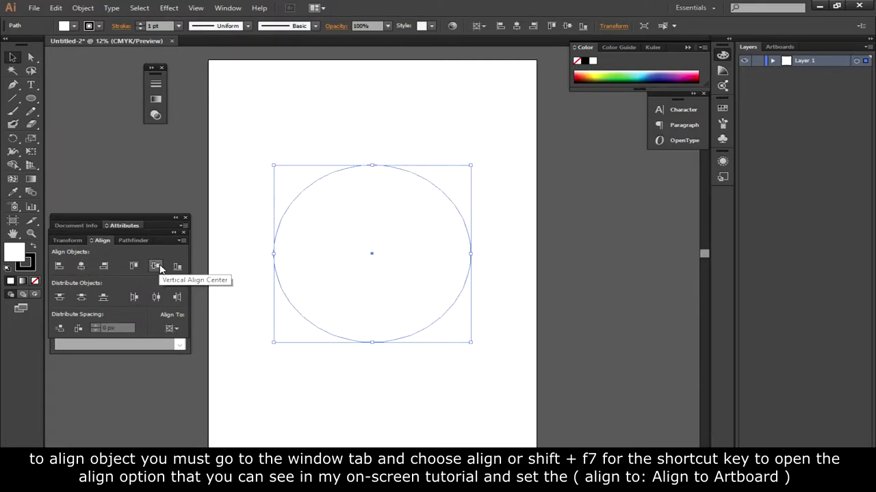
left_click(563, 253)
left_click(429, 196)
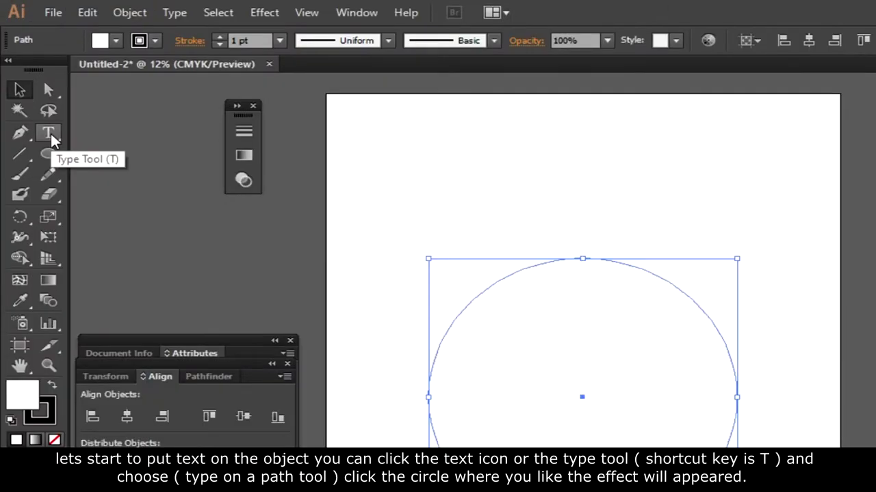
- Use the Type on a Path Tool to start text on the circle's upper-left edge
left_click(50, 134)
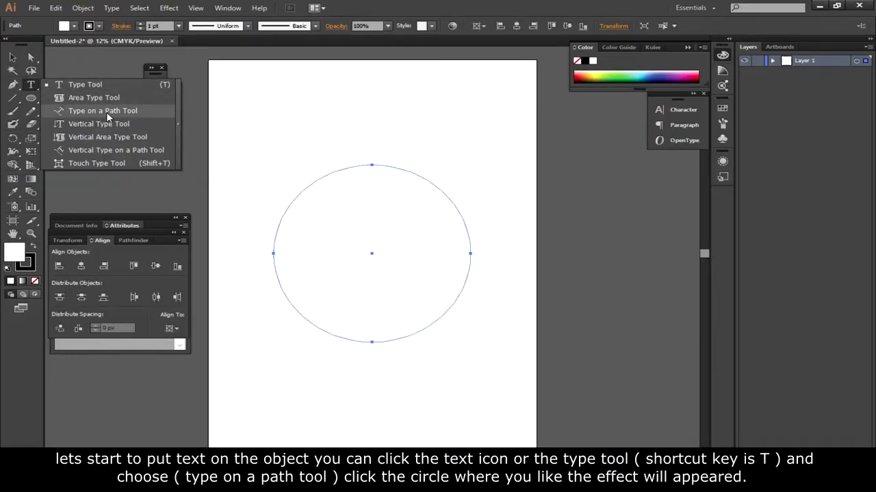
left_click(107, 114)
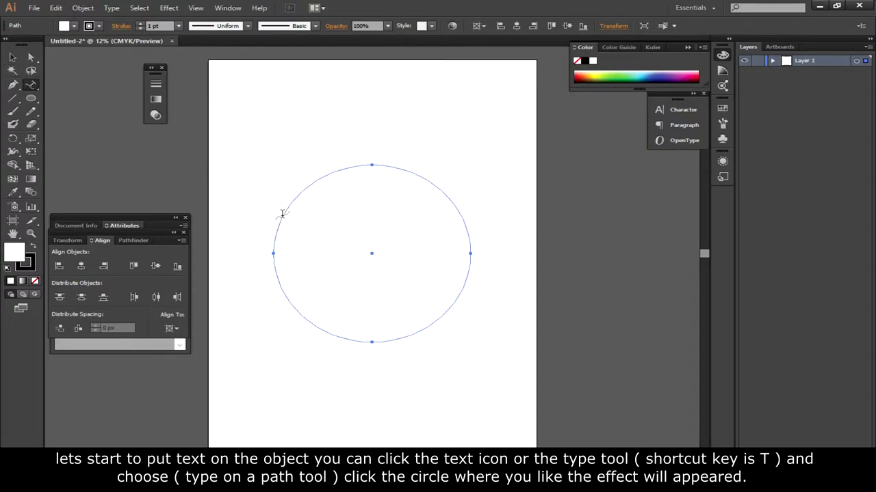
left_click(282, 214)
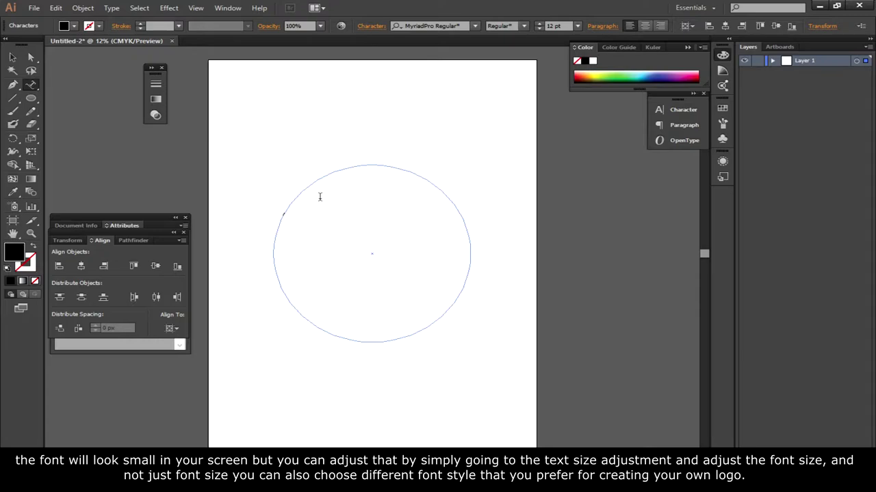
- Select all the path text and set its font size to 500 pt, trying 200 pt first
key("ctrl+a")
key("ctrl+plus")
key("ctrl+plus")
key("ctrl+plus")
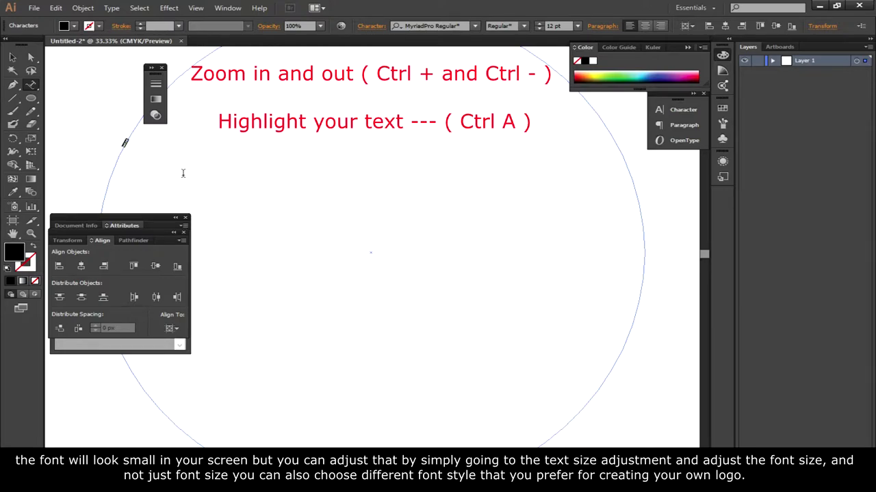
key("ctrl+minus")
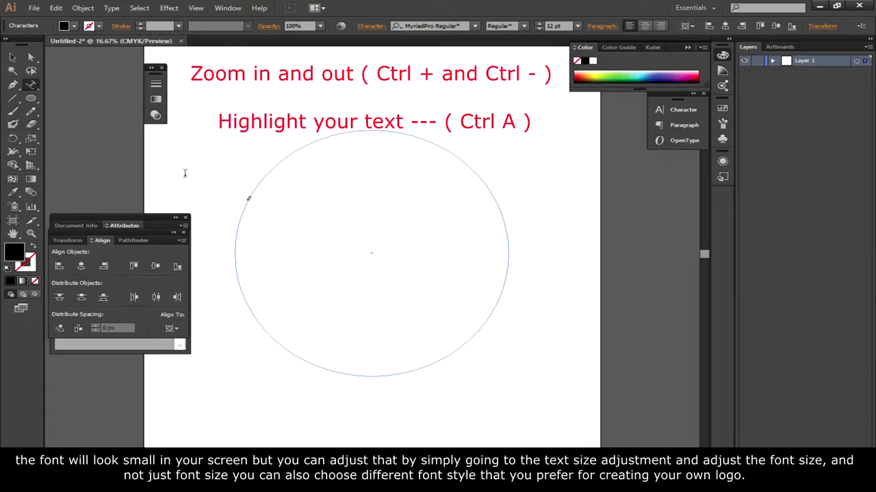
key("ctrl+plus")
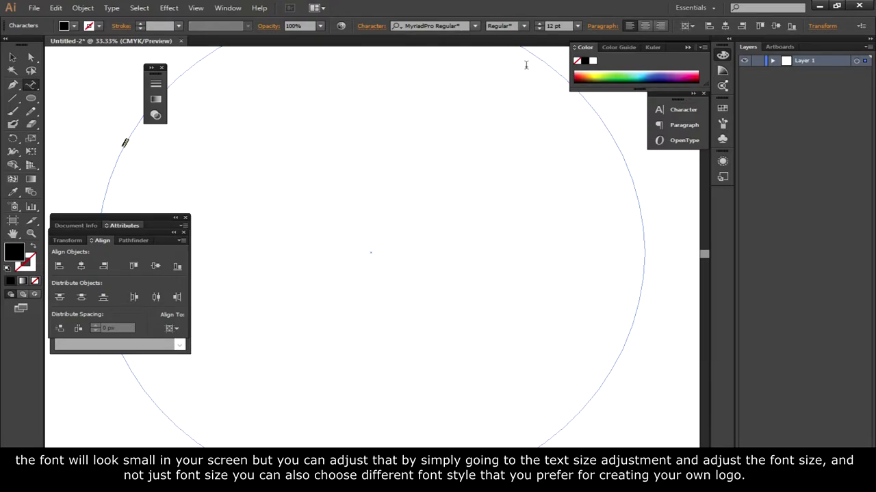
left_click(537, 28)
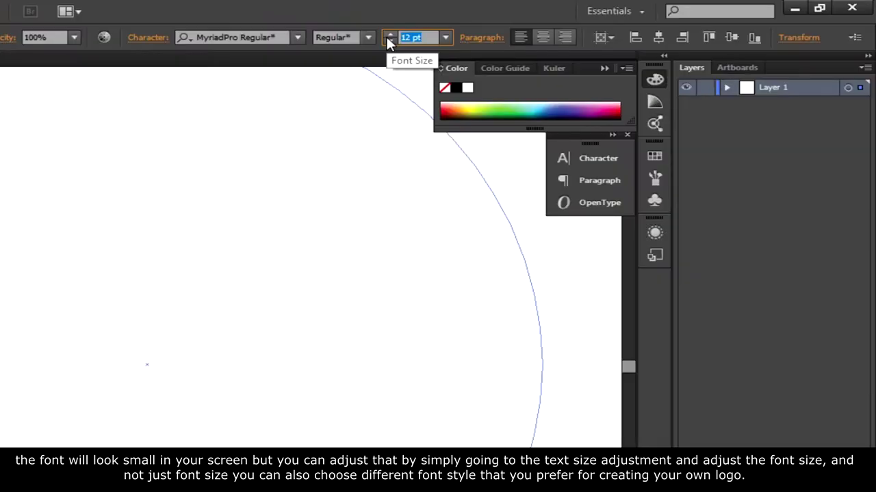
type("200")
key("Return")
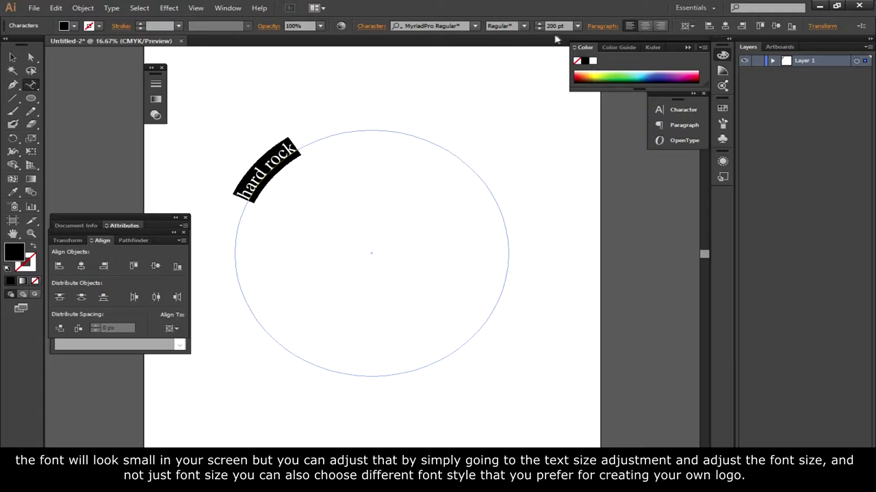
type("500")
key("Return")
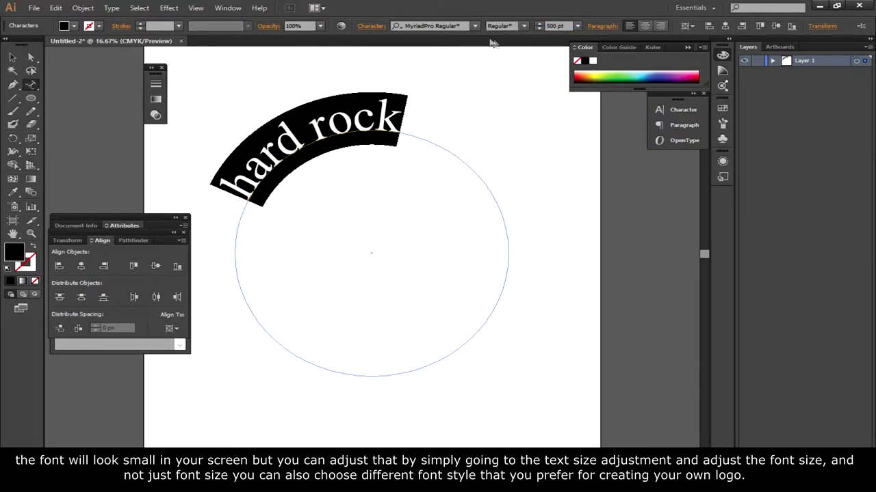
- Replace the curved text with 'HARD ROCK' and select all of it
left_click(280, 142)
key("ctrl+a")
key("Escape")
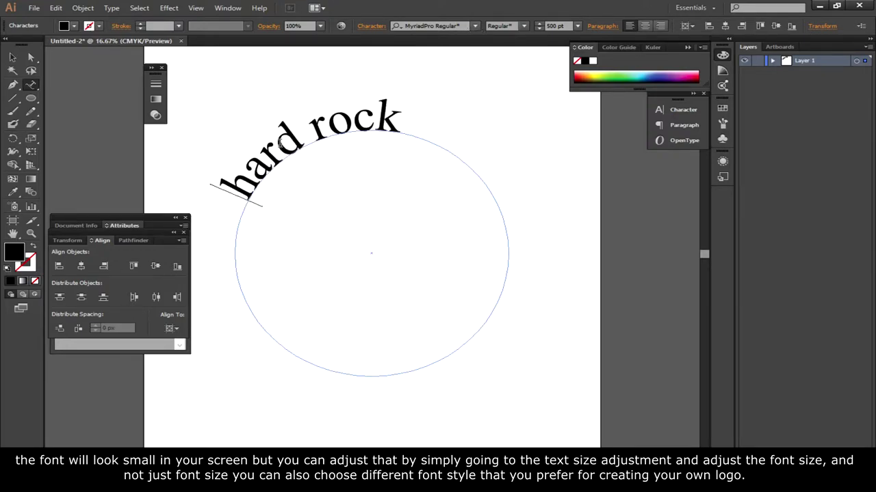
left_click(321, 131)
key("ctrl+a")
type("HARD ROCK")
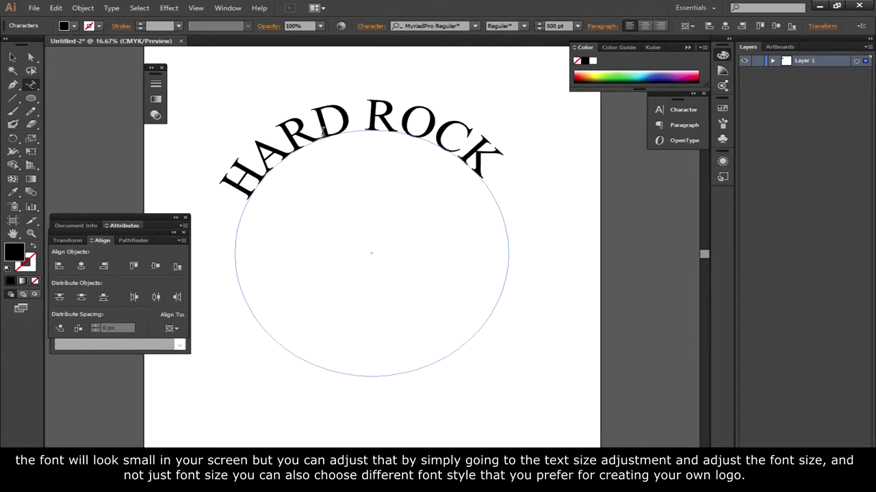
key("ctrl+a")
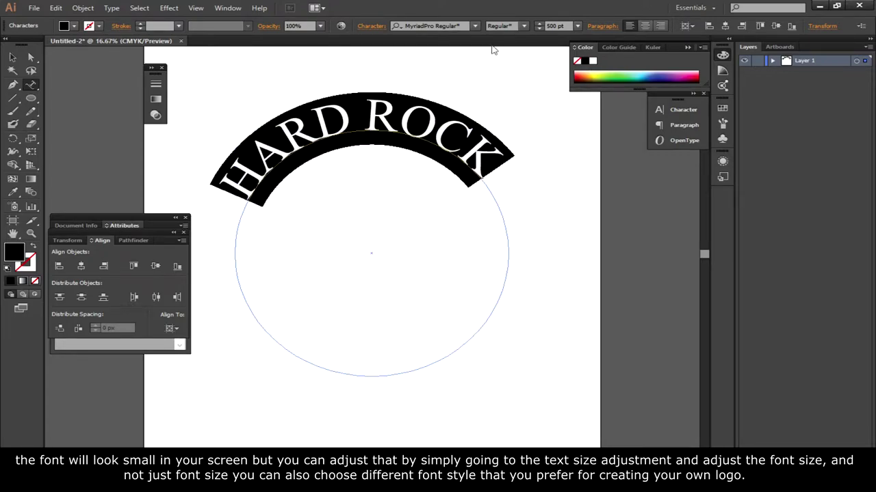
left_click(474, 25)
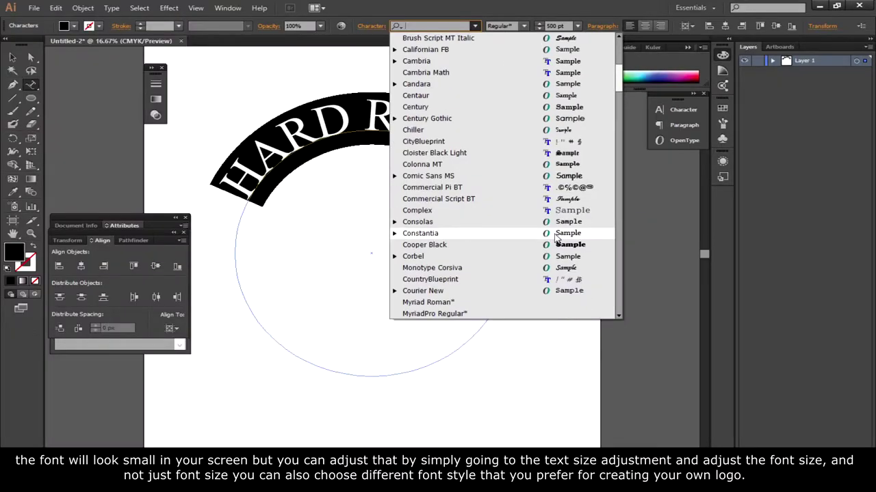
- Choose Britannic Bold from the font list for the HARD ROCK text
scroll(557, 237, "up", 1)
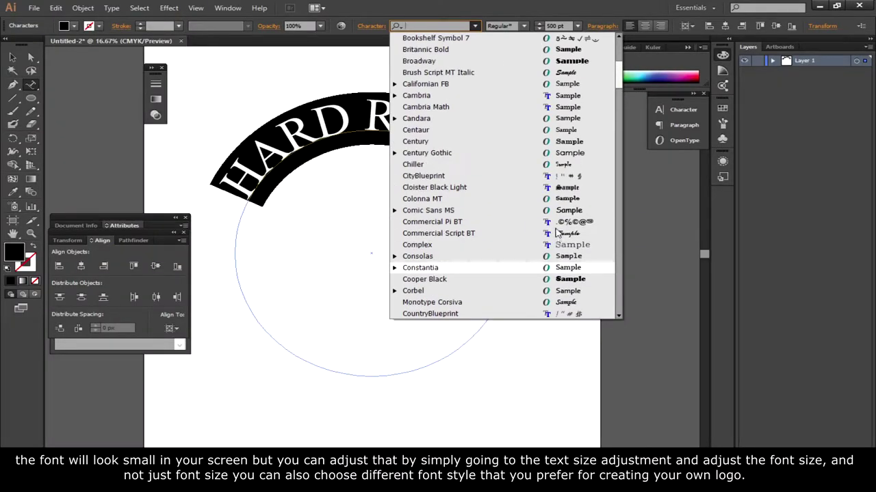
left_click(560, 51)
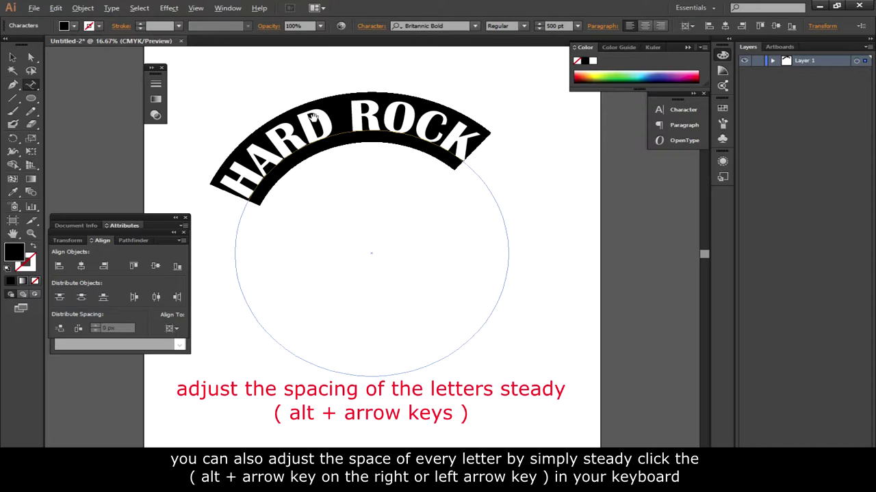
- Fine-tune HARD ROCK's tracking with Alt+Left/Right until the letter spacing looks right
key("alt+Right")
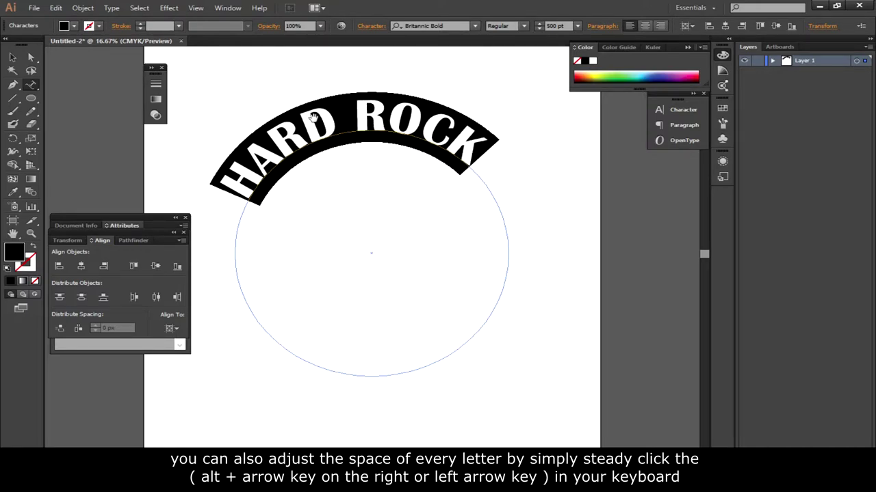
key("alt+Left")
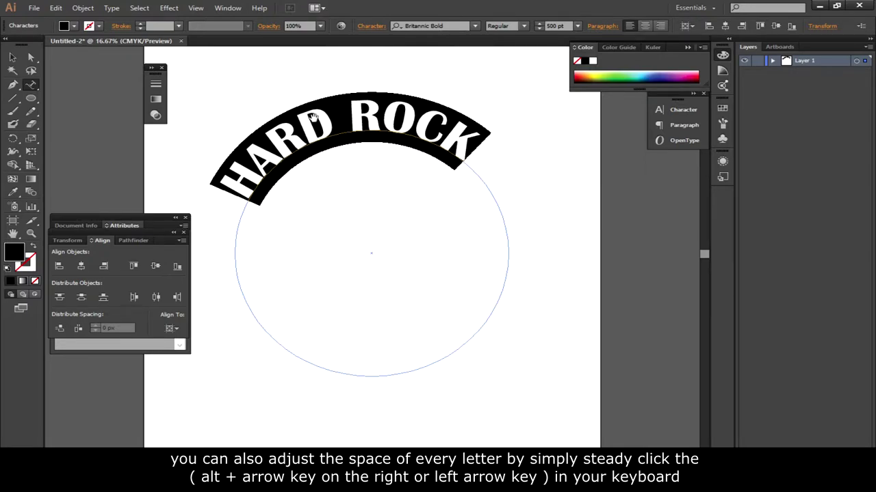
key("alt+Right")
key("alt+Right")
key("alt+Right")
key("alt+Left")
key("alt+Left")
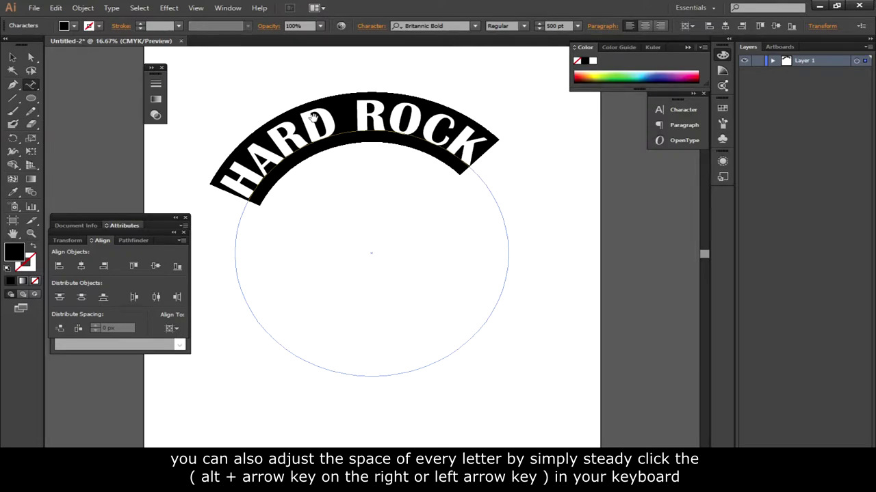
key("alt+Left")
key("alt+Right")
key("alt+Left")
key("alt+Right")
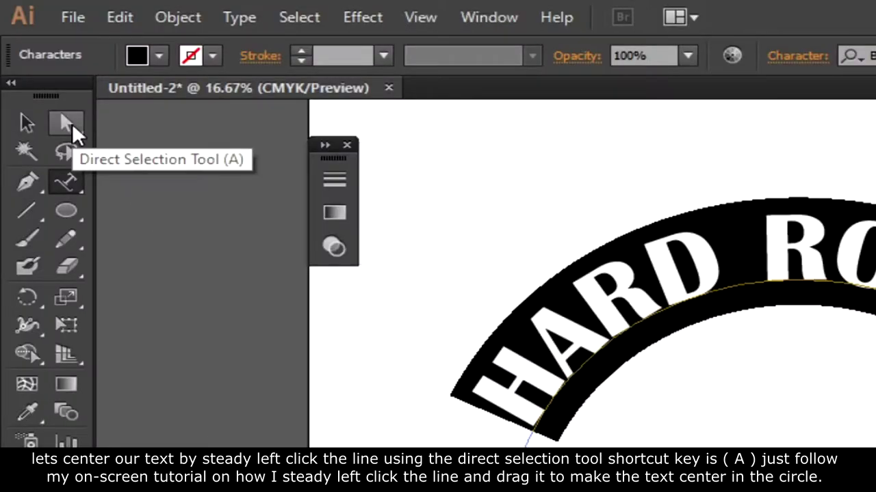
- With the Direct Selection tool, drag the path-type bracket to centre HARD ROCK over the circle's top
left_click(72, 123)
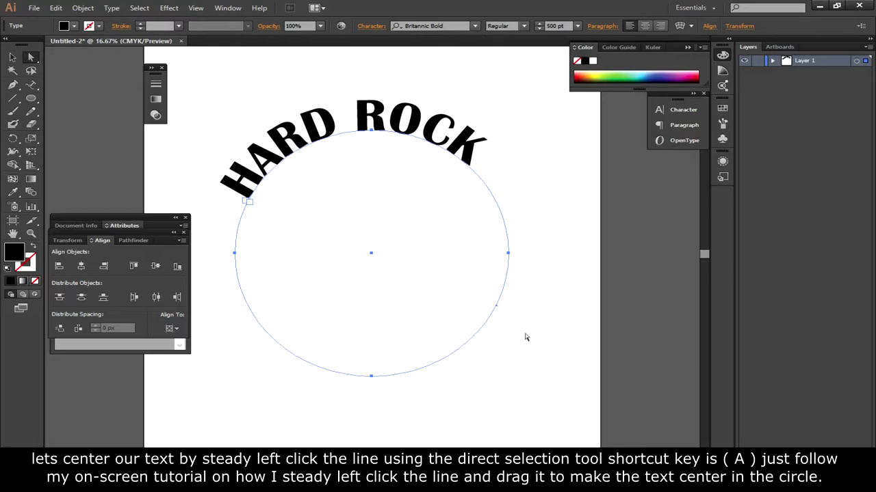
key("ctrl+plus")
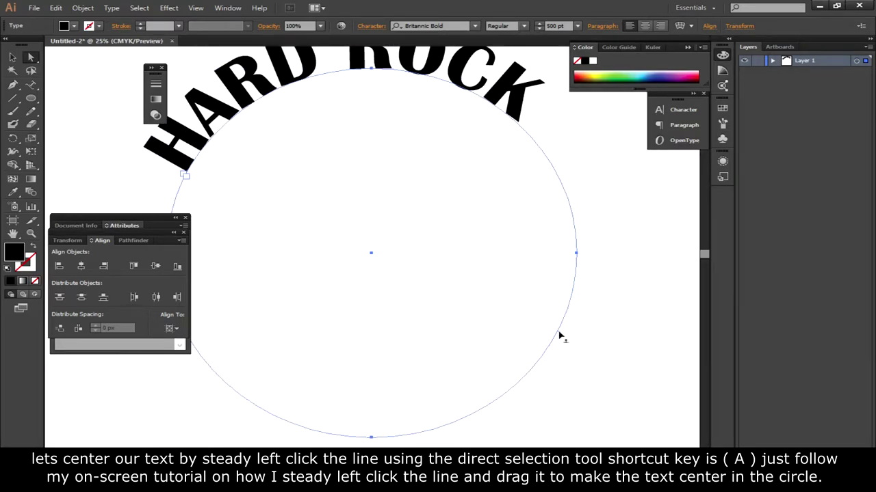
left_click_drag(559, 335, 554, 364)
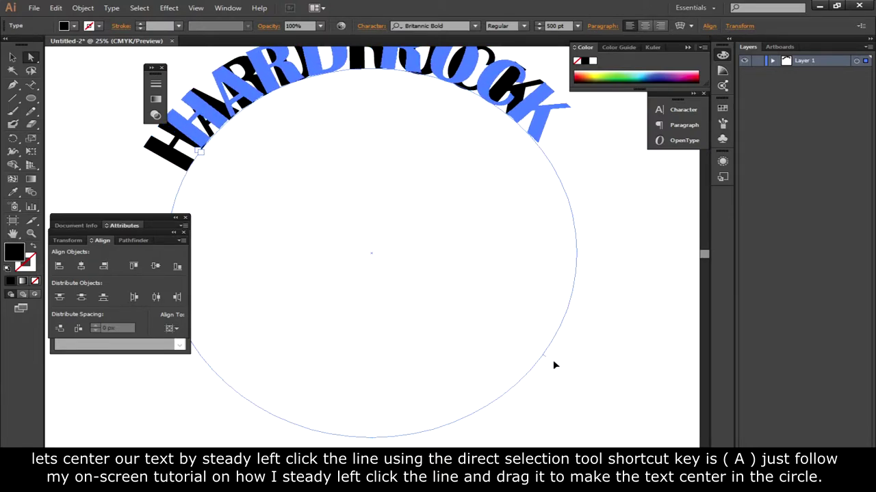
left_click_drag(555, 366, 555, 365)
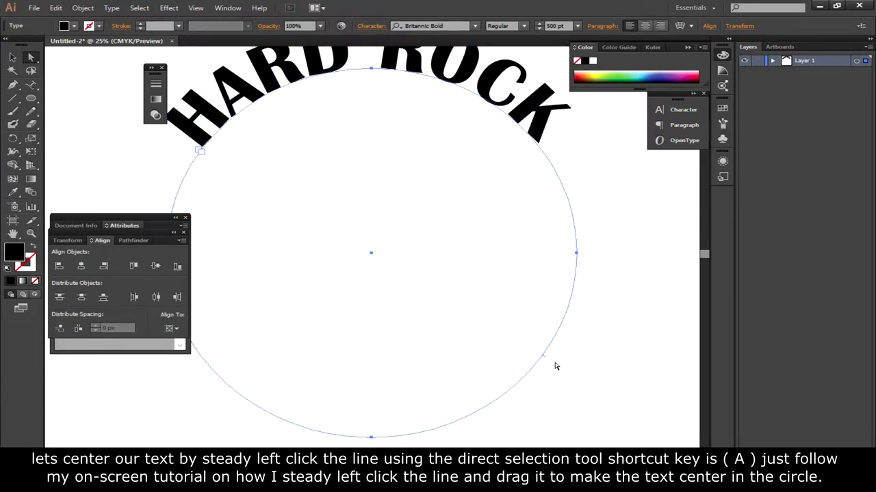
key("ctrl+minus")
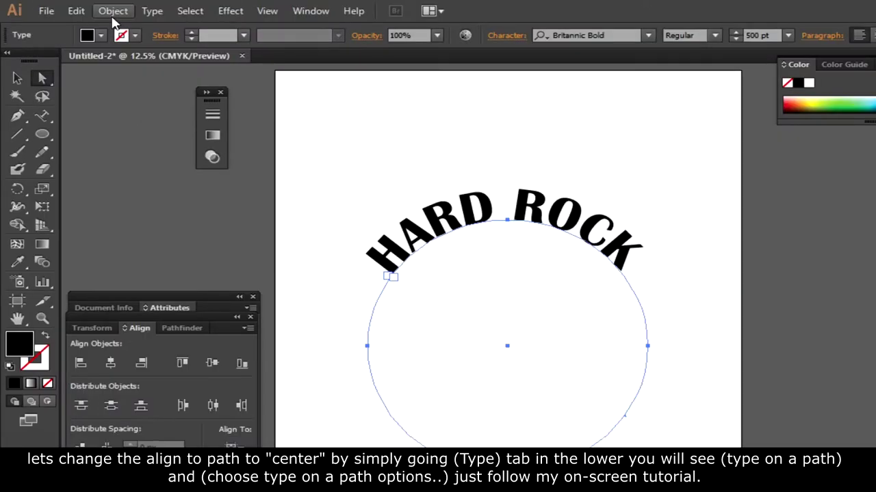
left_click(156, 13)
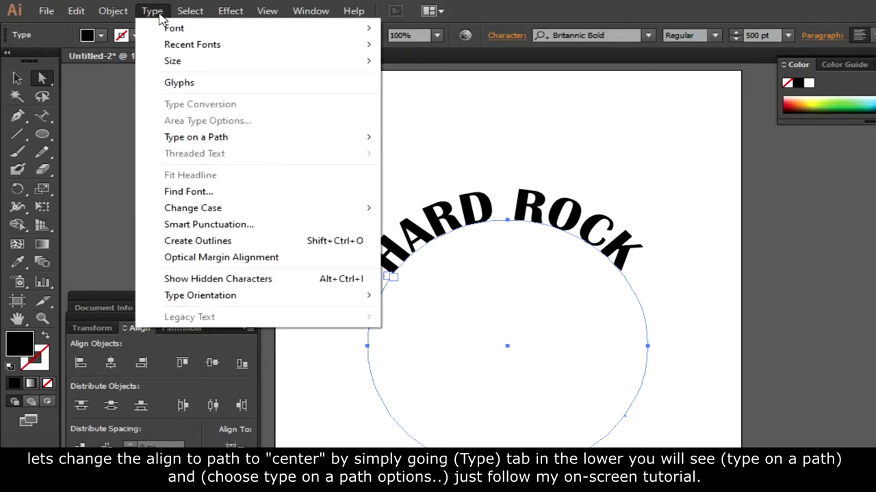
mouse_move(196, 137)
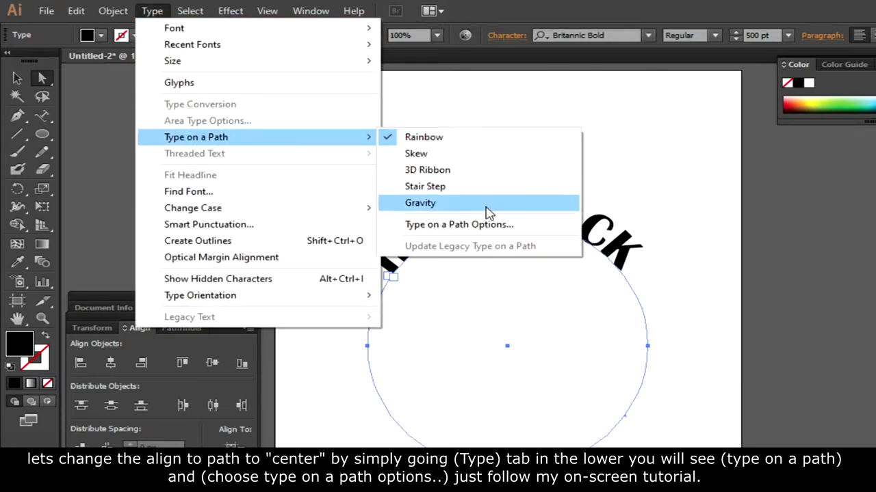
- Set HARD ROCK's Type on a Path Align to Path option to Center, then reselect the text object
left_click(491, 229)
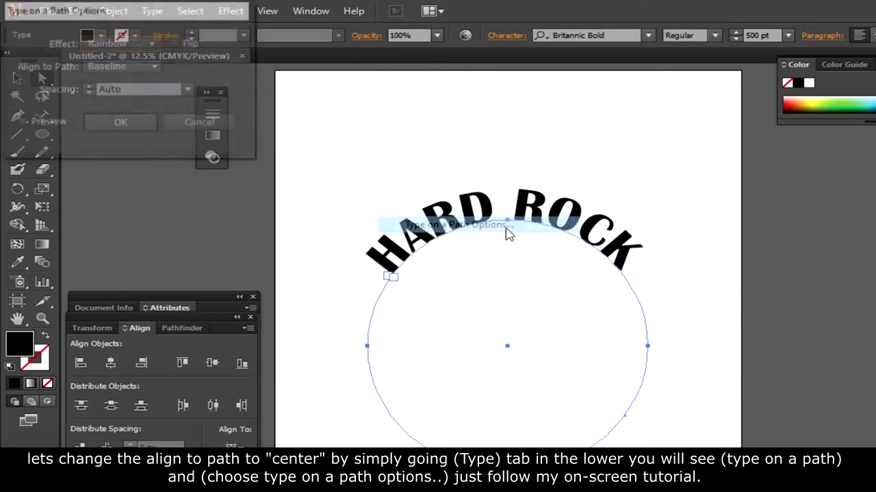
left_click(157, 65)
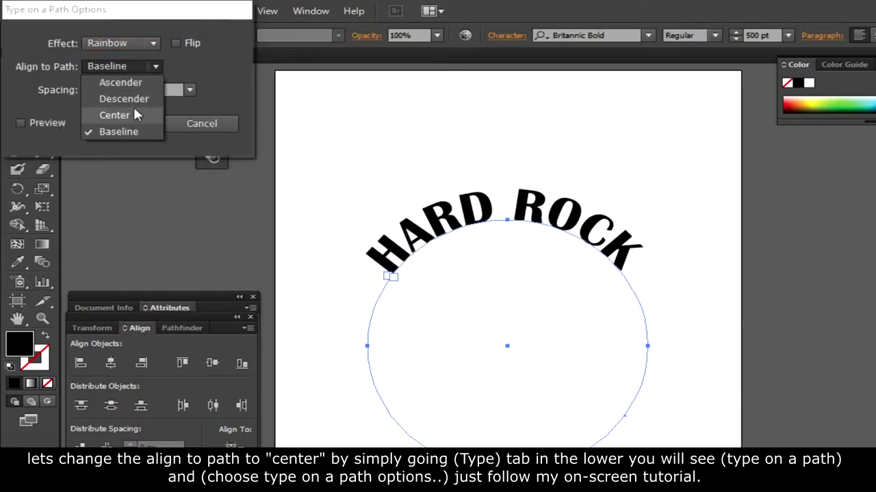
left_click(115, 115)
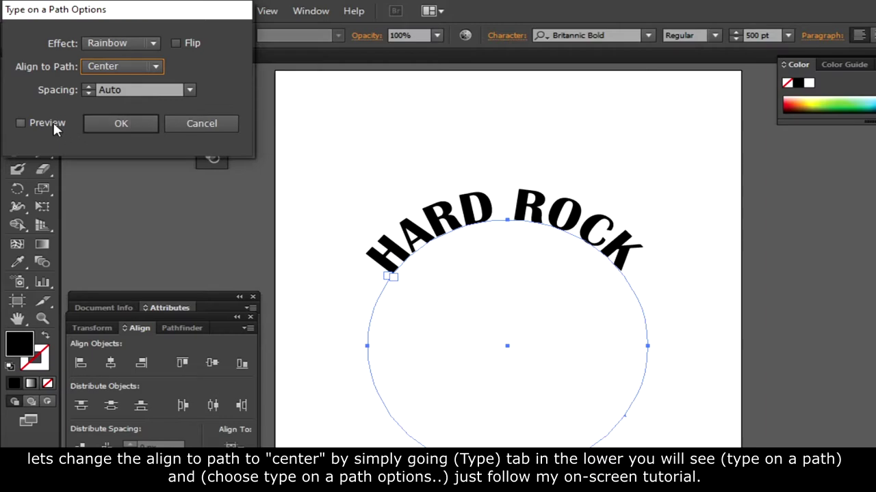
left_click(21, 123)
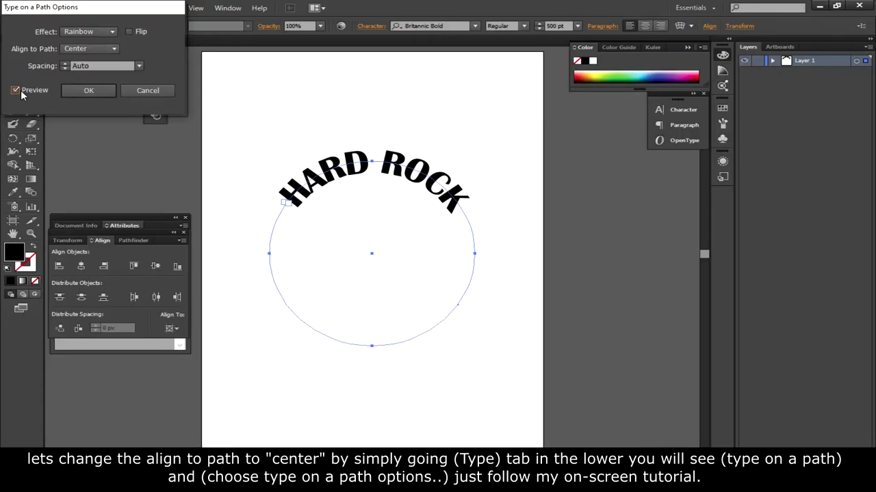
left_click(102, 92)
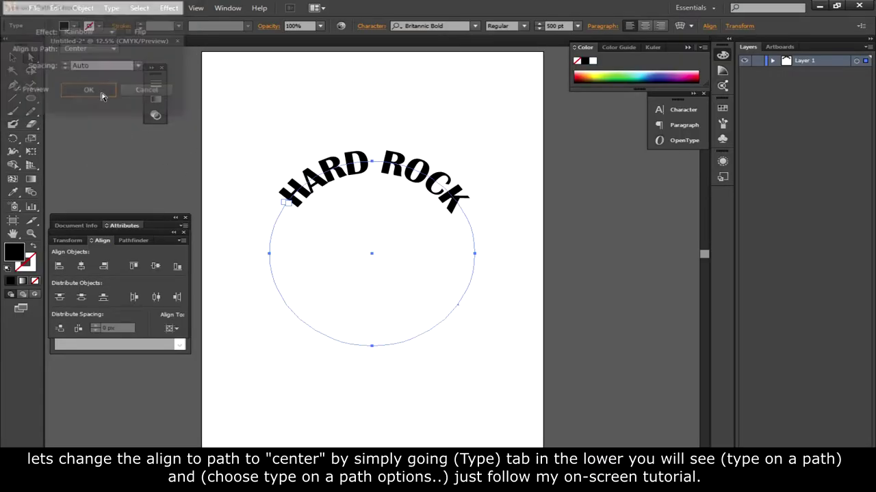
left_click(14, 57)
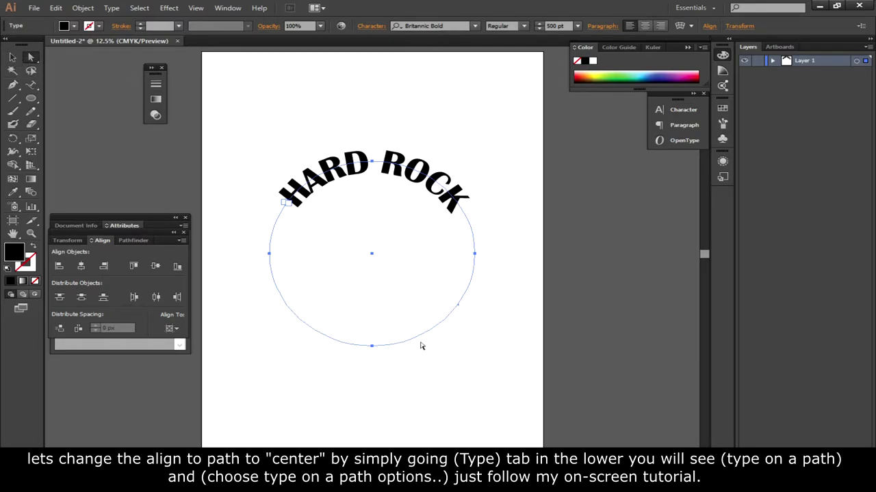
left_click(13, 58)
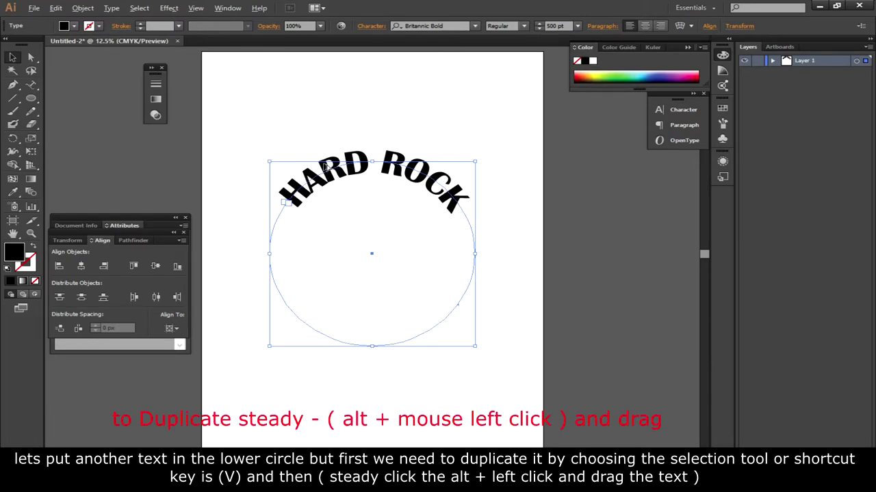
- Alt-drag a duplicate of the HARD ROCK circle text to the right and pan to show it
left_click_drag(334, 168, 553, 216)
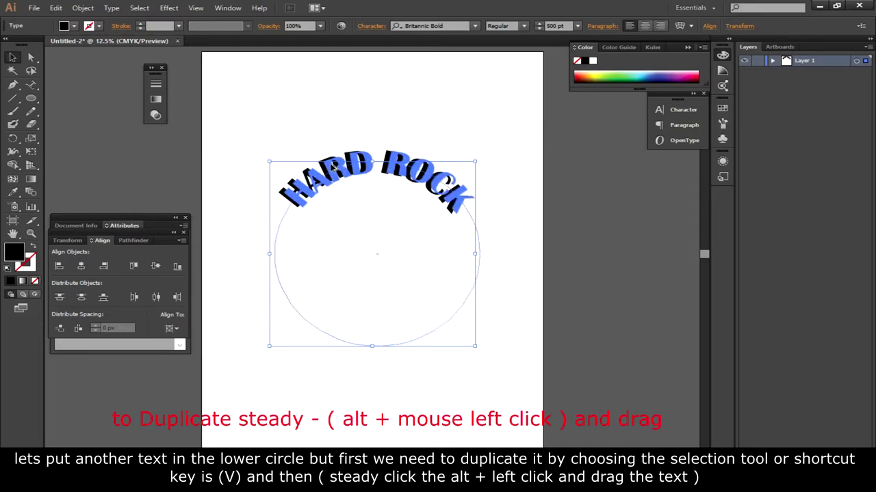
left_click_drag(552, 216, 563, 201)
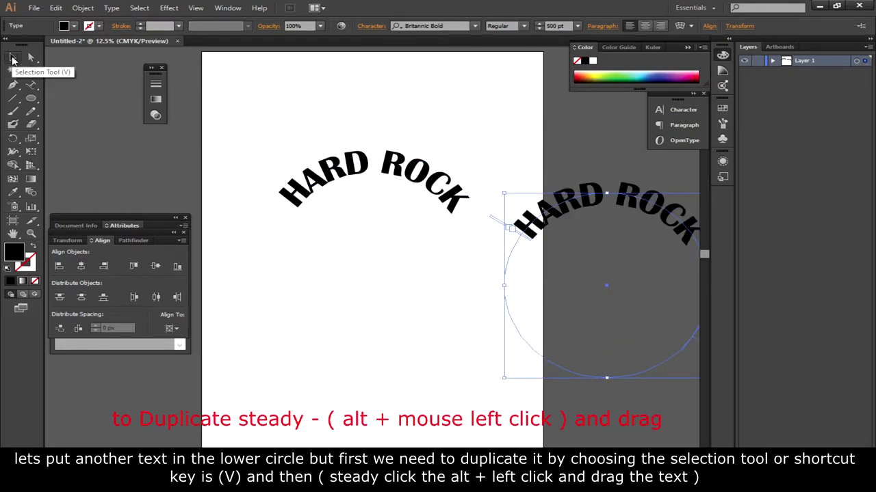
left_click(12, 58)
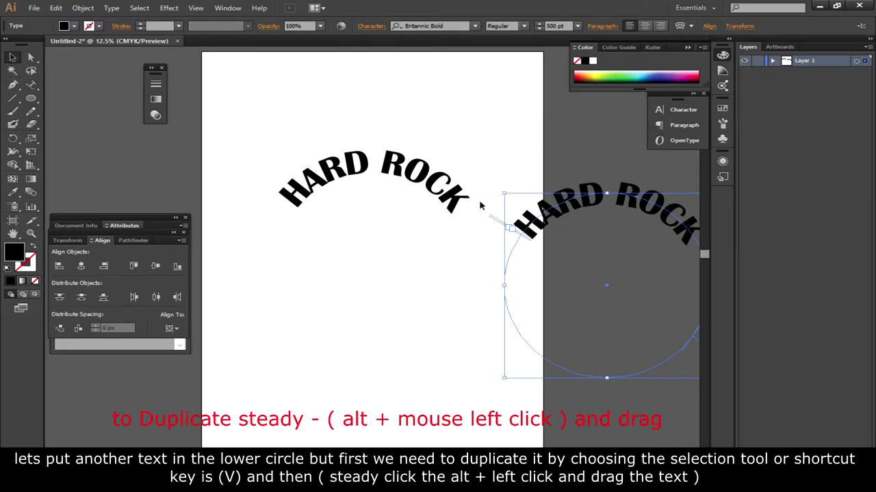
mouse_move(553, 291)
left_mouse_down()
mouse_move(491, 292)
mouse_move(609, 278)
mouse_move(336, 240)
mouse_move(470, 297)
mouse_move(376, 276)
left_mouse_up()
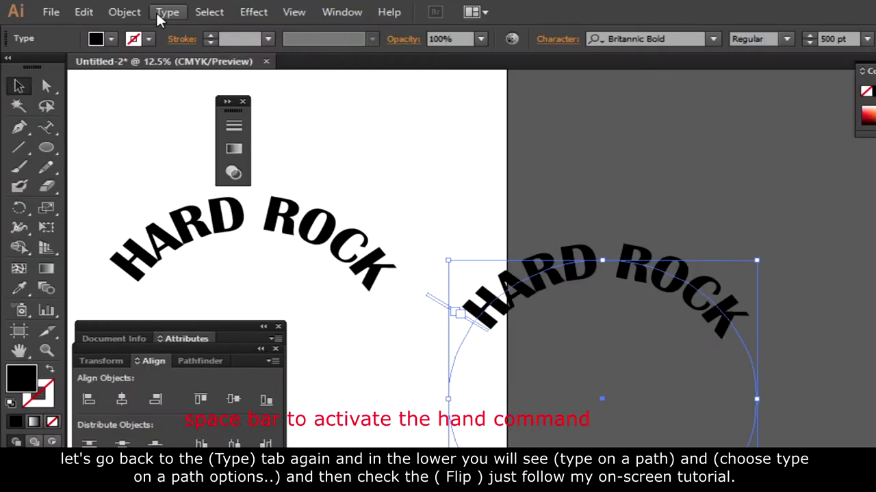
left_click(110, 8)
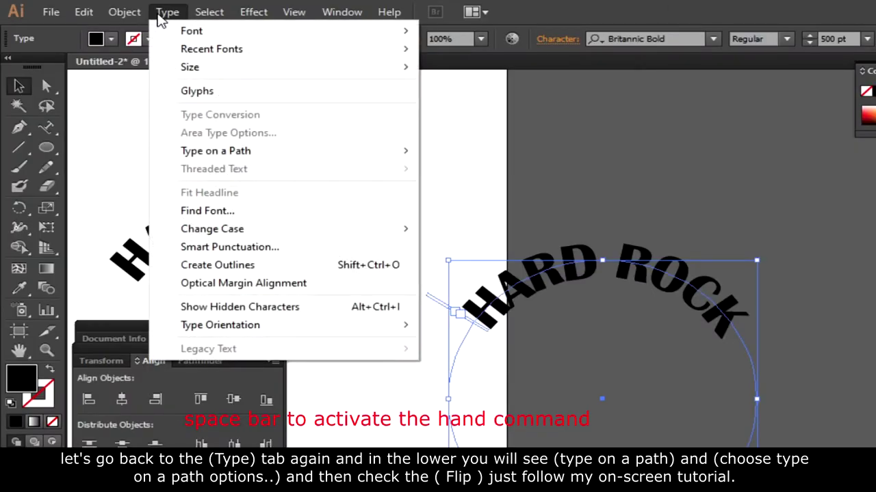
mouse_move(216, 151)
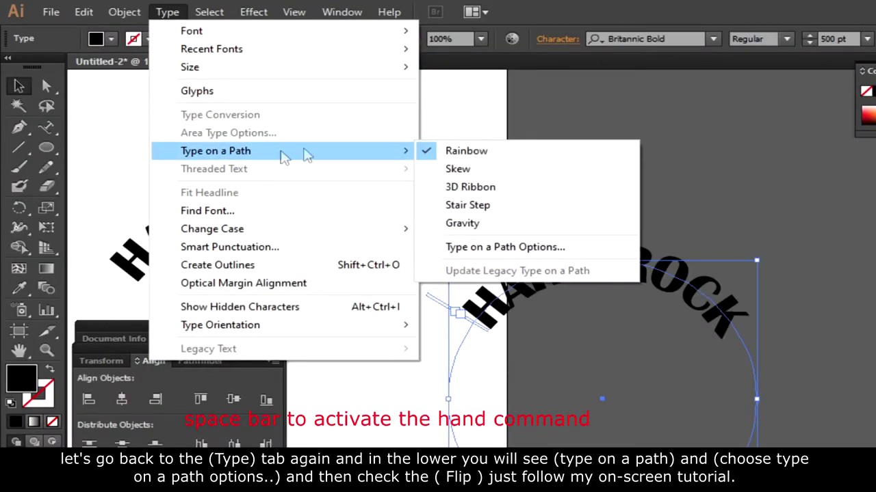
- Enable Flip in Type on a Path Options for the copied HARD ROCK text
left_click(585, 248)
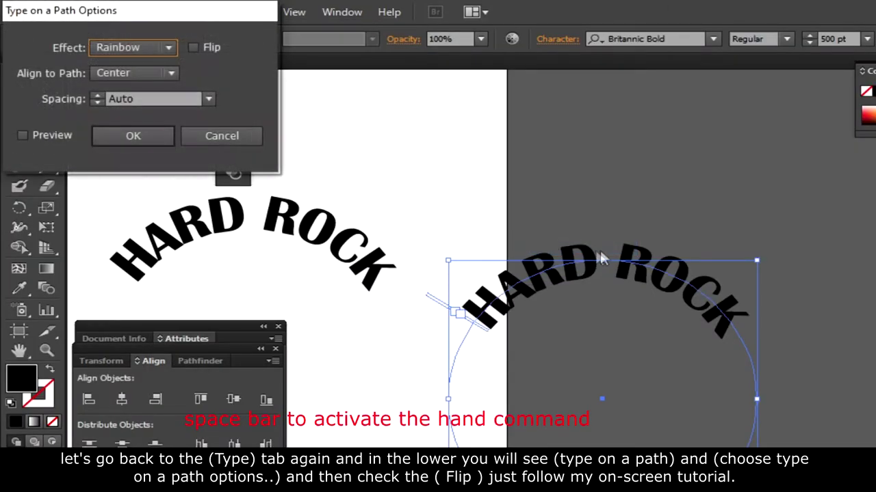
left_click(193, 48)
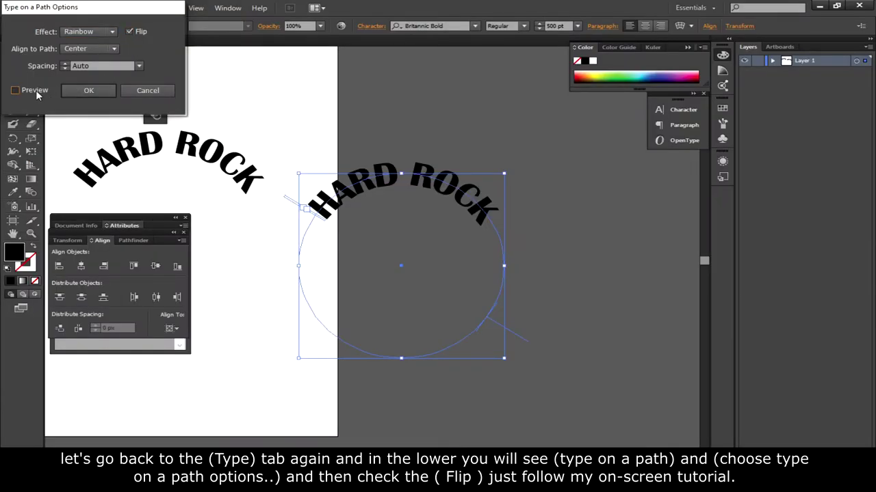
left_click(36, 91)
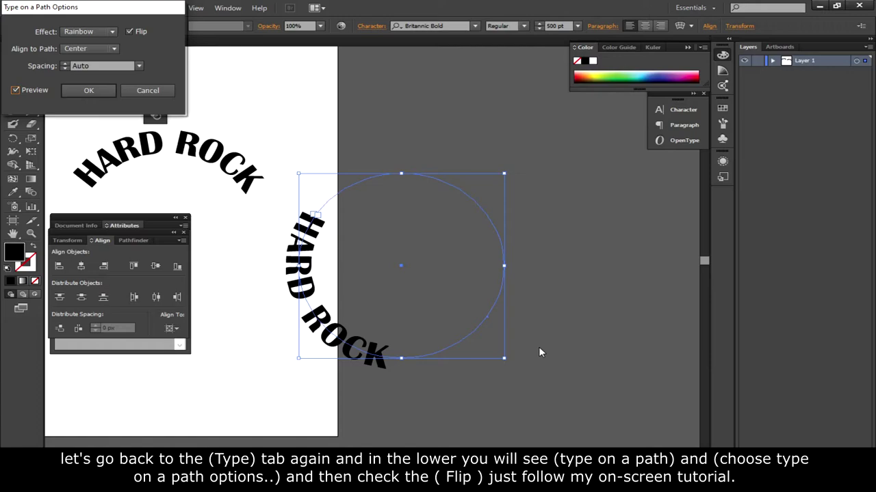
left_click(87, 90)
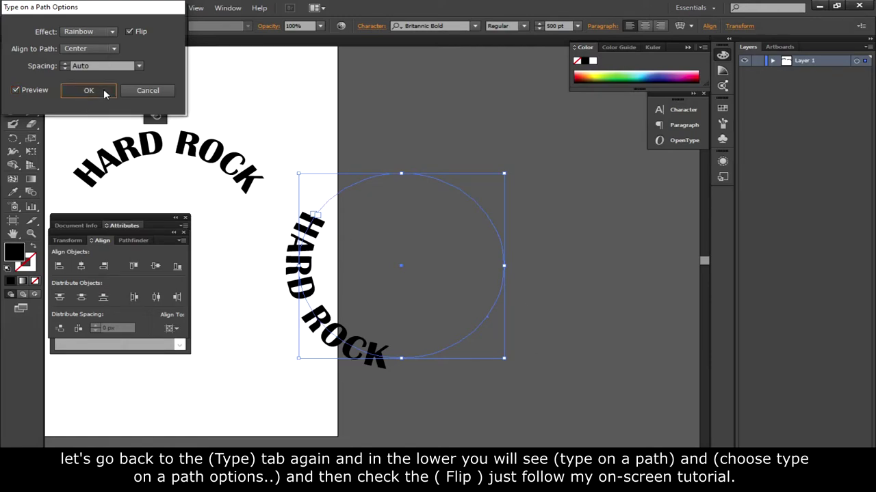
left_click(30, 58)
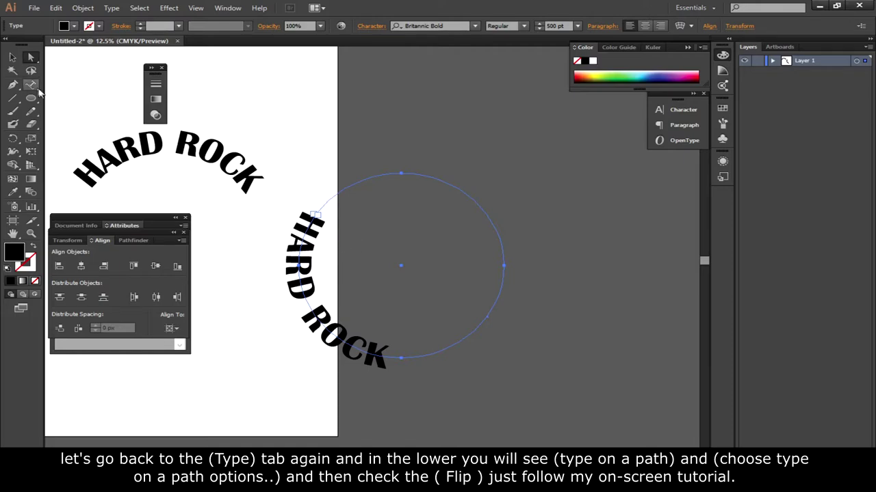
- Replace the flipped circle's HARD ROCK text with 2020 using the Type on a Path tool
left_click(30, 82)
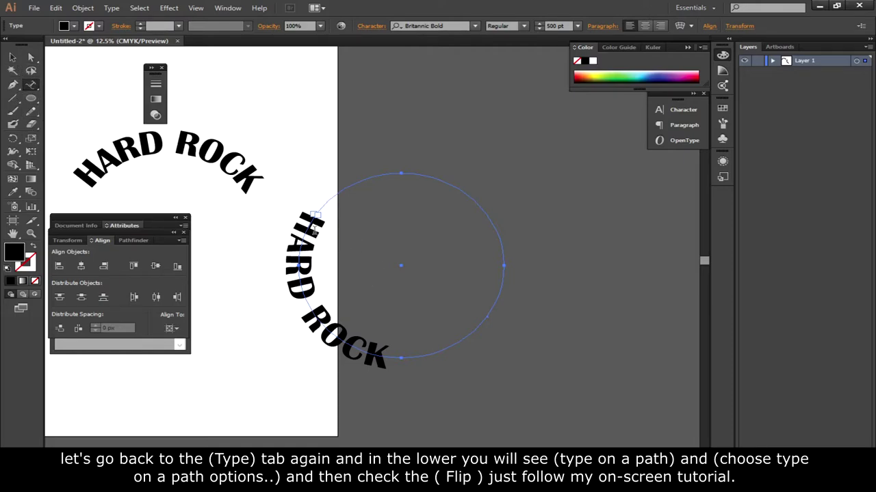
triple_click(314, 233)
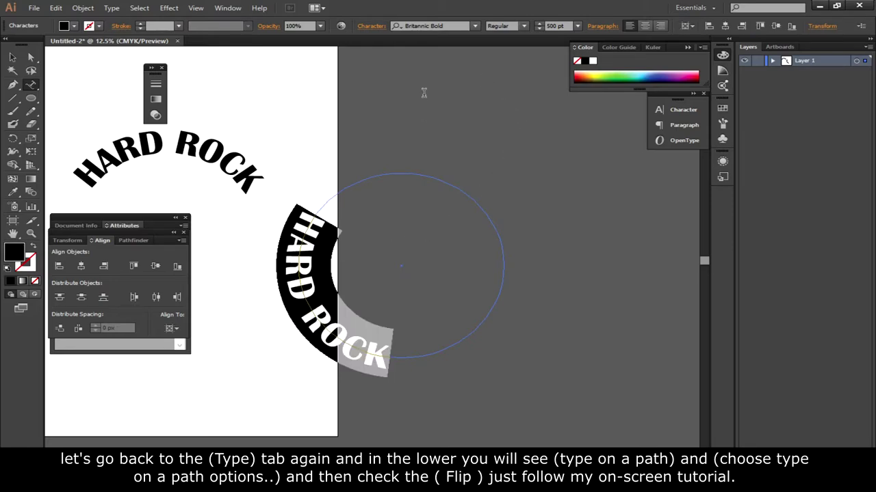
type("2004")
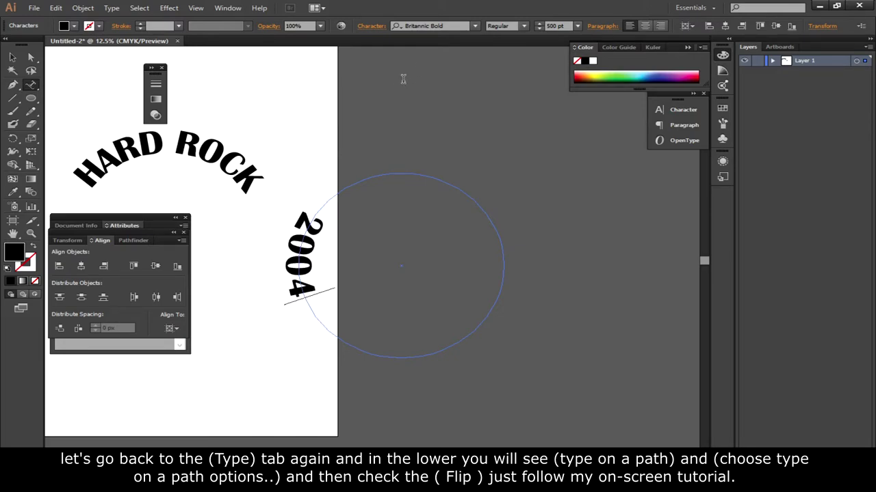
key("BackSpace")
key("BackSpace")
type("20")
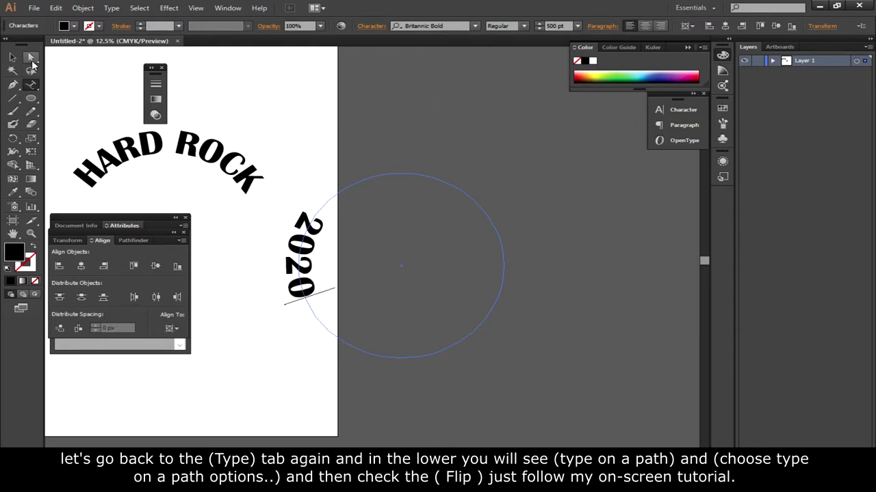
- Drag the 2020 circle-text object onto the artboard, just below the HARD ROCK arc
left_click(32, 60)
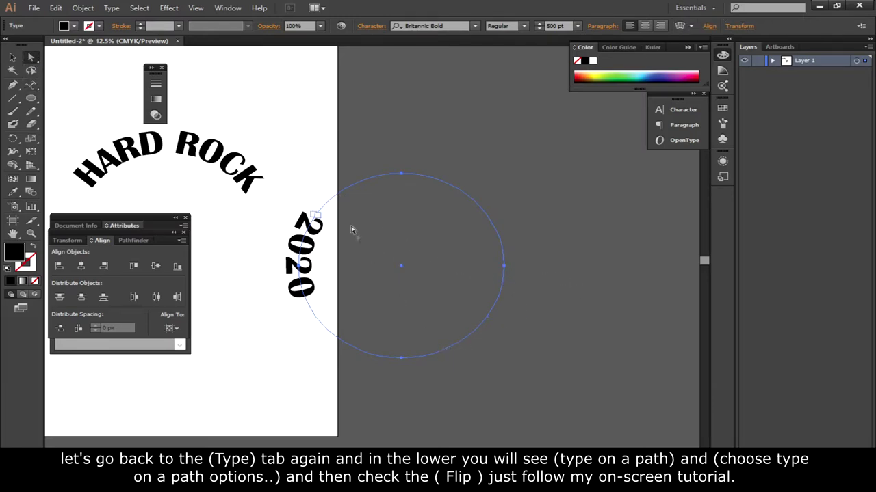
key("ctrl+plus")
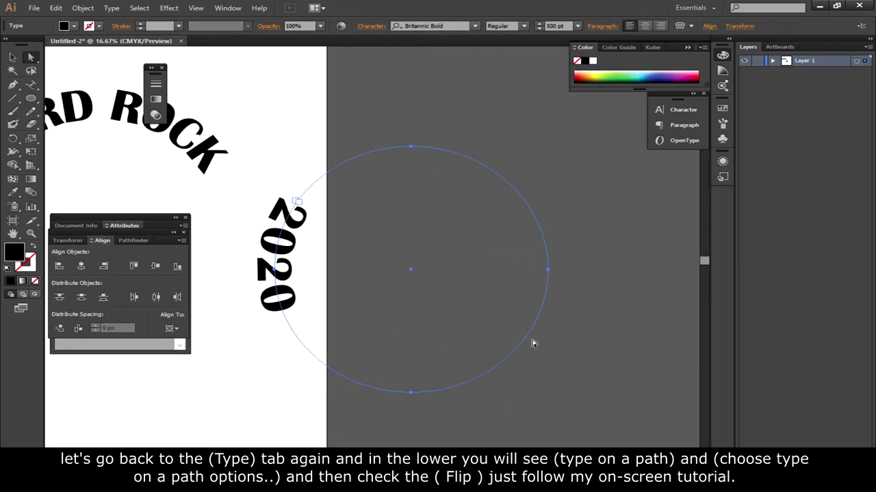
left_click(13, 57)
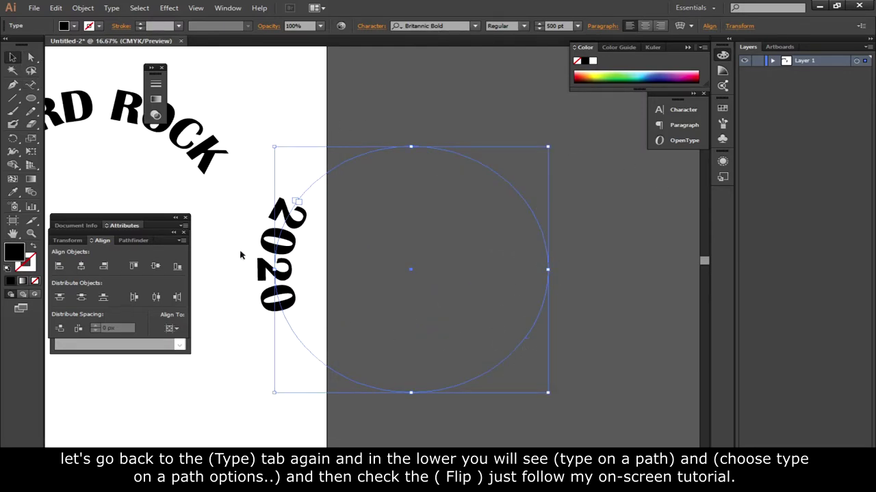
key("ctrl+minus")
mouse_move(300, 300)
left_mouse_down()
mouse_move(277, 300)
mouse_move(115, 367)
mouse_move(292, 371)
left_mouse_up()
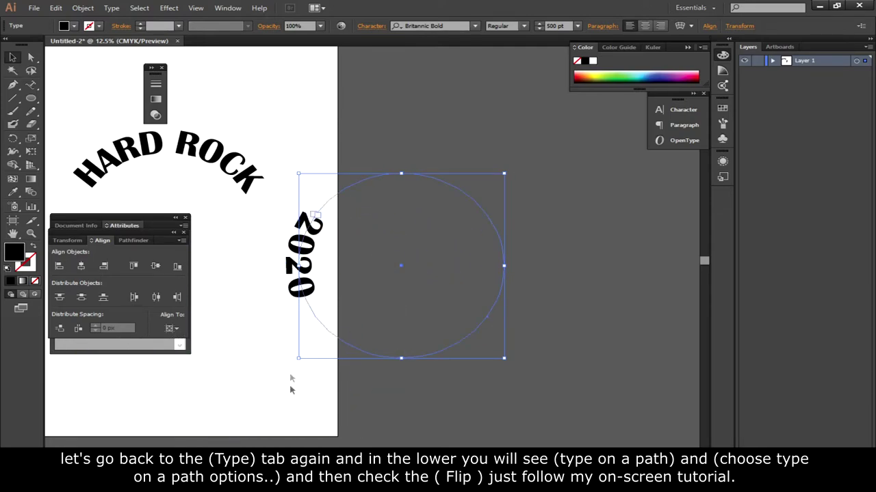
left_click_drag(235, 385, 488, 305)
left_click_drag(573, 131, 506, 217)
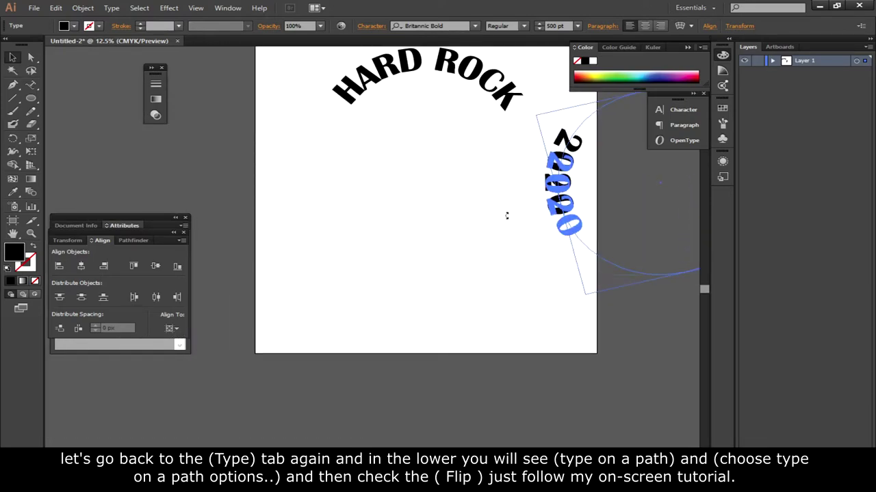
left_click_drag(551, 143, 320, 185)
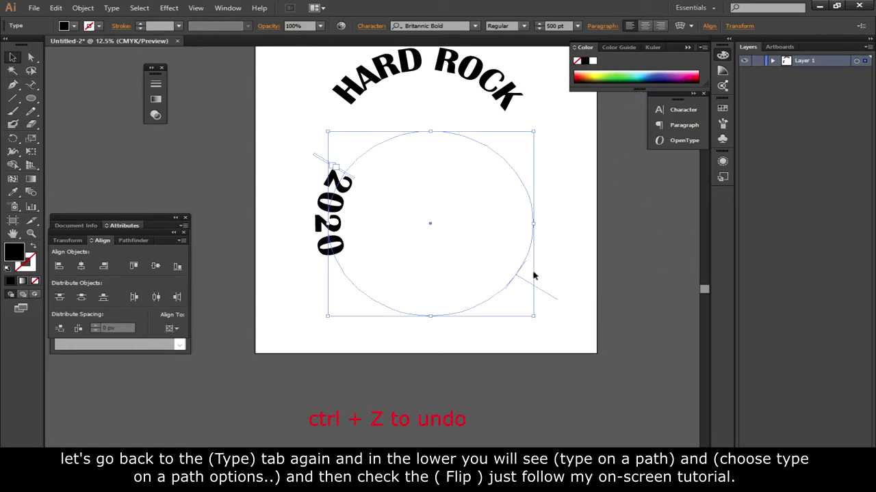
- With Direct Selection, slide 2020 around its circle to sit centred at the bottom, then deselect
left_click(30, 59)
left_click(13, 58)
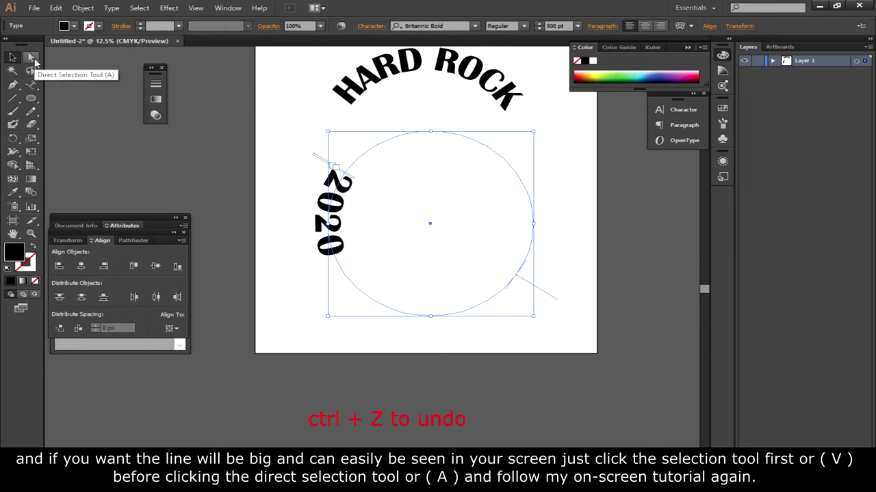
left_click(31, 58)
mouse_move(532, 288)
left_mouse_down()
mouse_move(550, 236)
mouse_move(488, 120)
left_mouse_up()
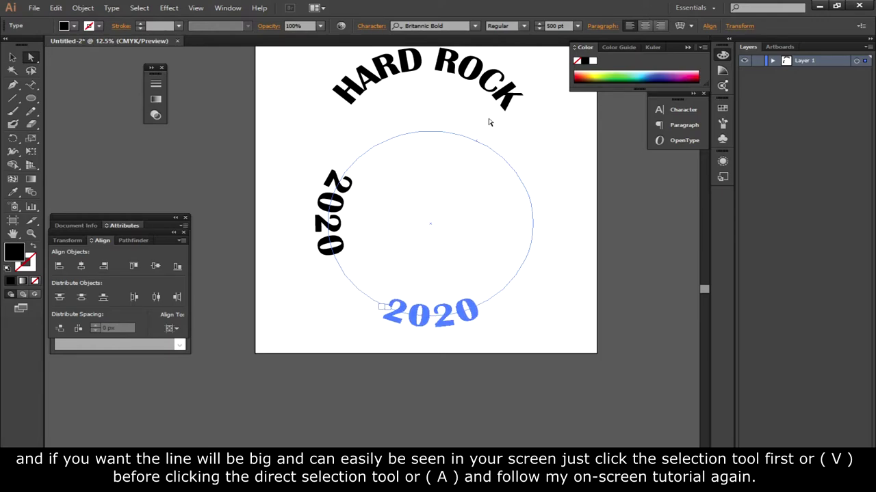
left_click_drag(489, 122, 485, 122)
left_click(12, 58)
left_click(145, 164)
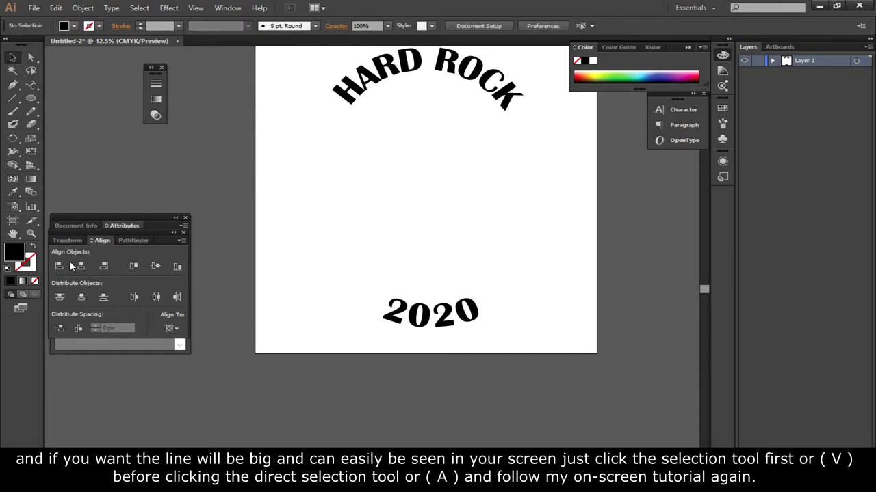
- With Align To Artboard set, apply Vertical Align Center to the 2020 circle text, then deselect
left_click(174, 329)
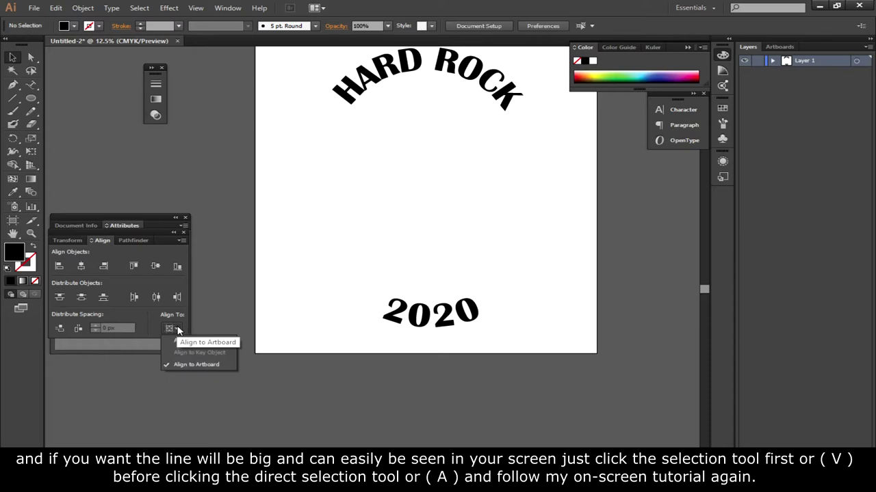
left_click(206, 365)
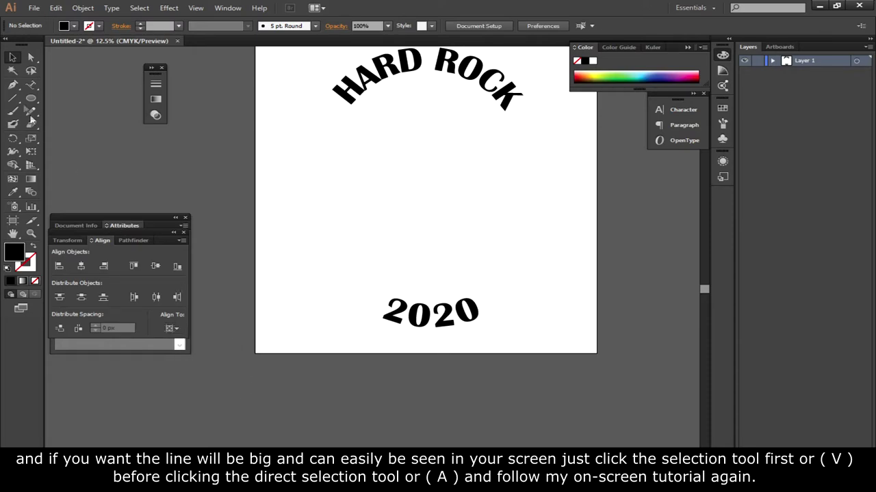
left_click(427, 317)
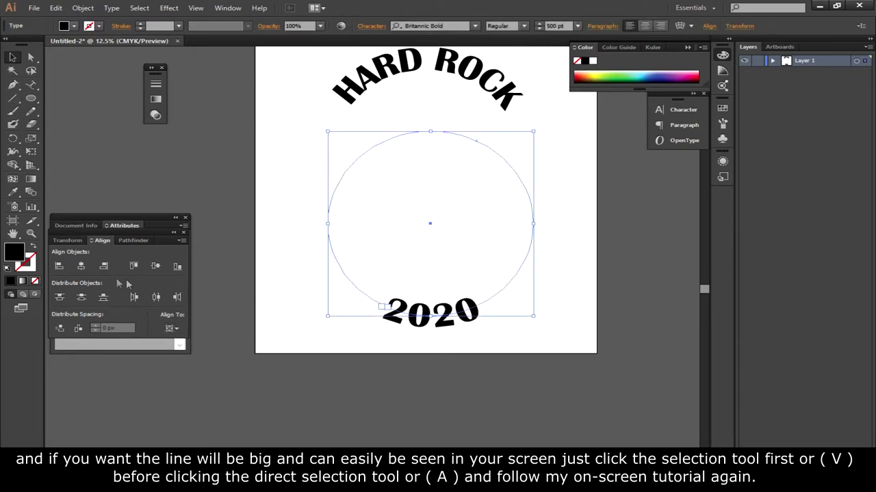
left_click(155, 266)
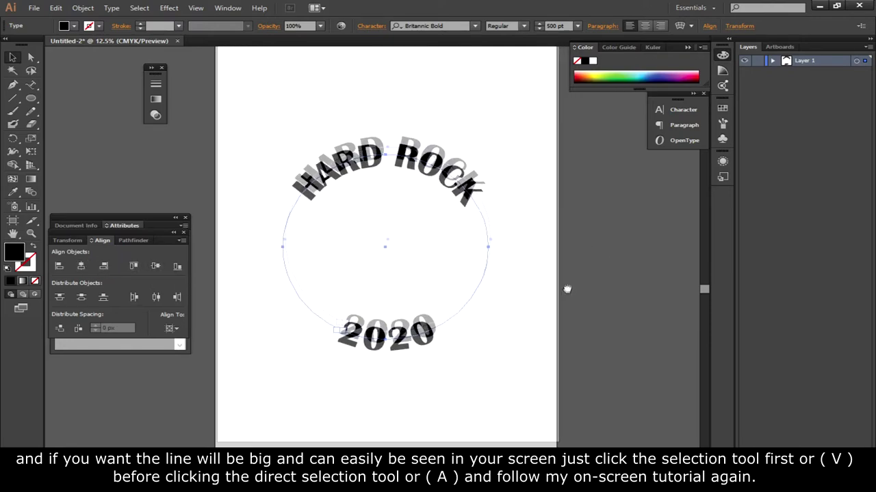
left_click(518, 166)
left_click(375, 158)
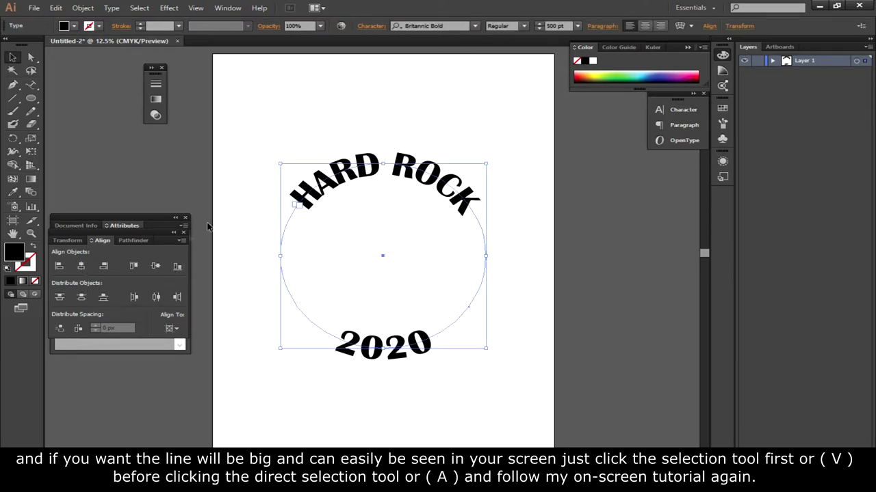
left_click(284, 179)
left_click_drag(290, 95, 357, 162)
left_click(576, 272)
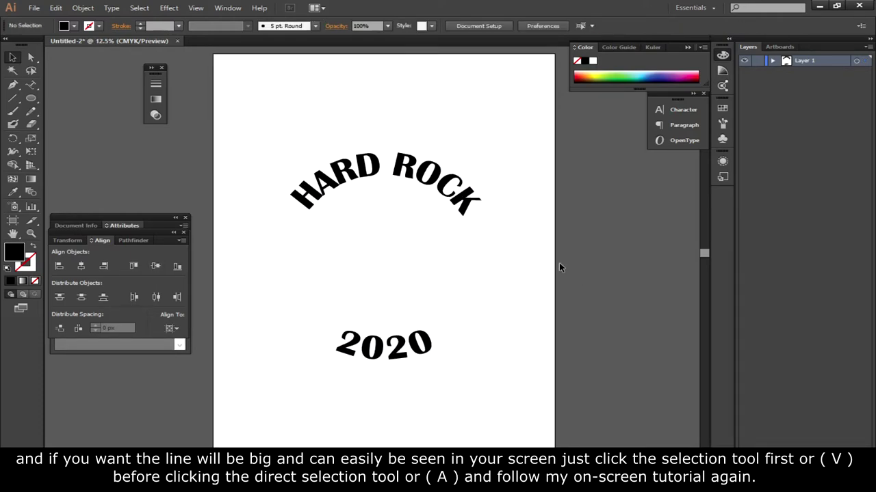
- Draw a large black-filled circle around the text and centre it on the artboard
left_click(31, 100)
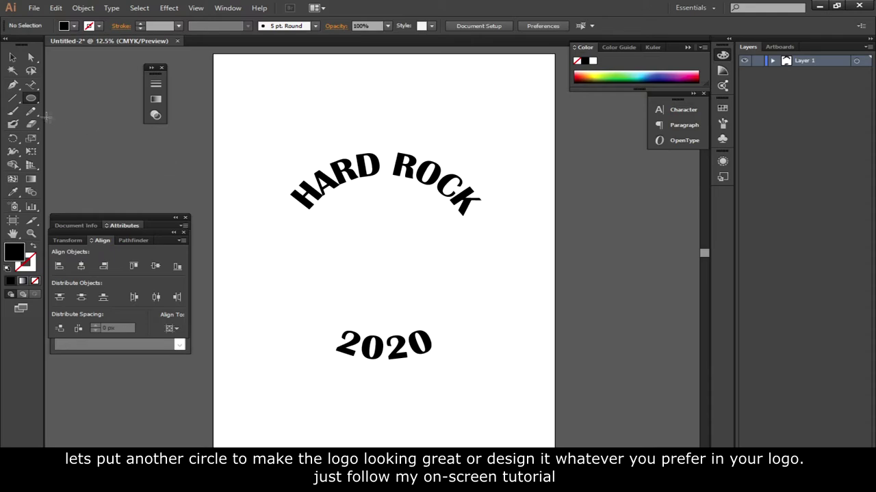
left_click_drag(349, 260, 589, 219)
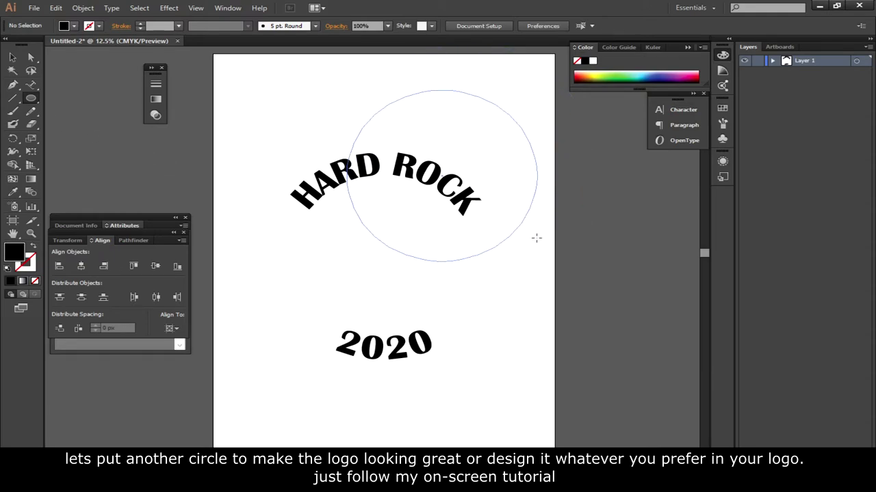
left_click_drag(589, 219, 563, 236)
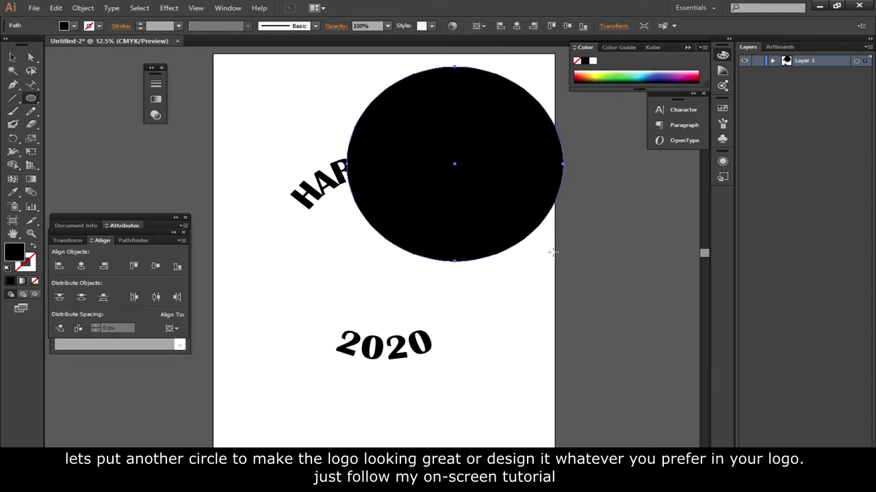
left_click(12, 56)
left_click(81, 265)
left_click(155, 266)
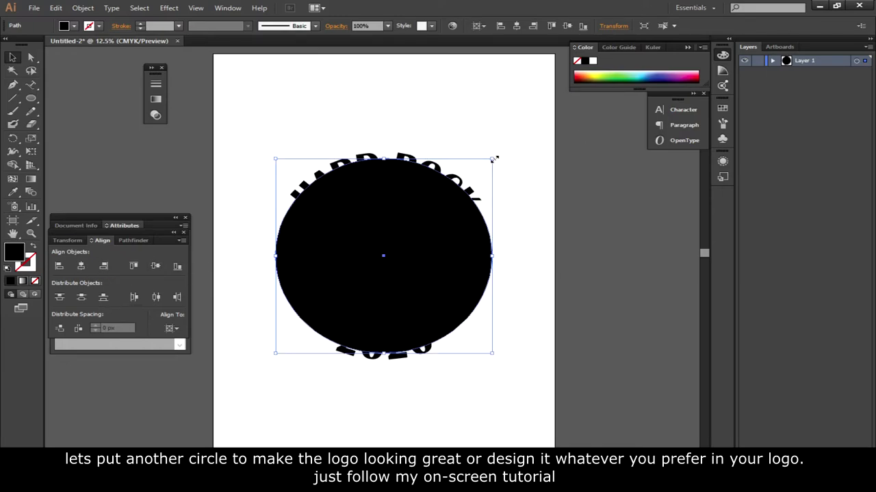
left_click_drag(494, 158, 532, 141)
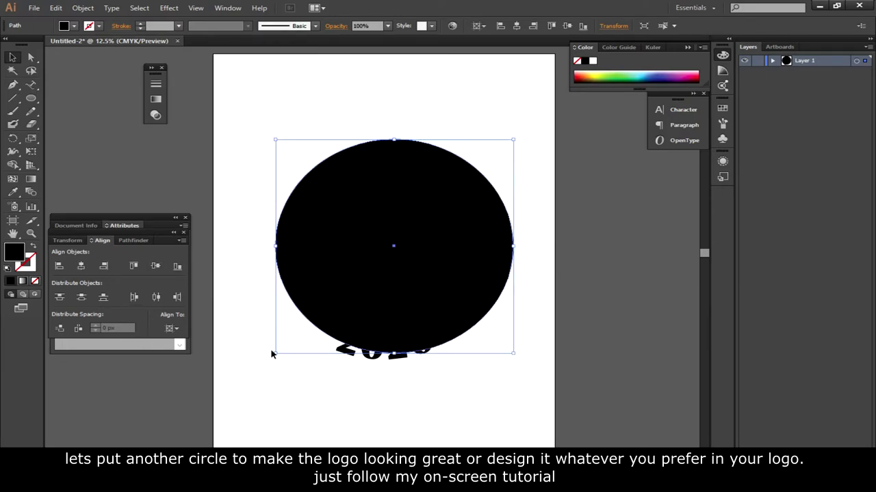
left_click_drag(273, 357, 252, 376)
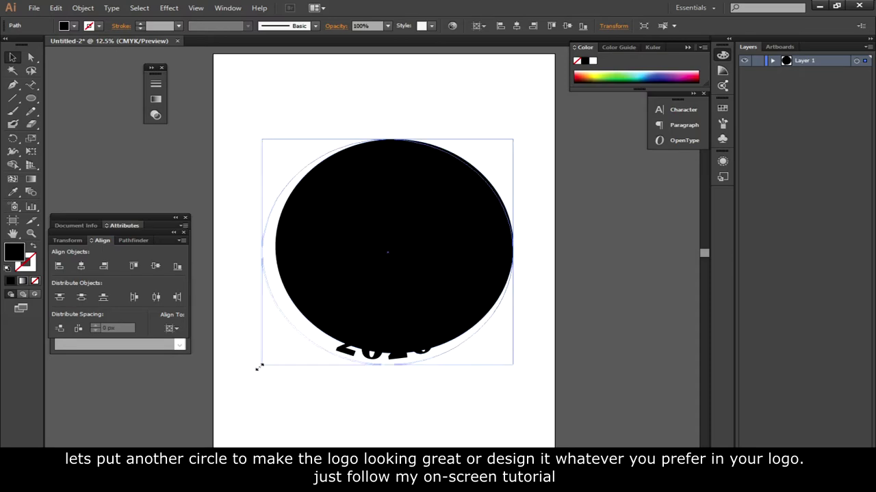
left_click(80, 266)
left_click(155, 266)
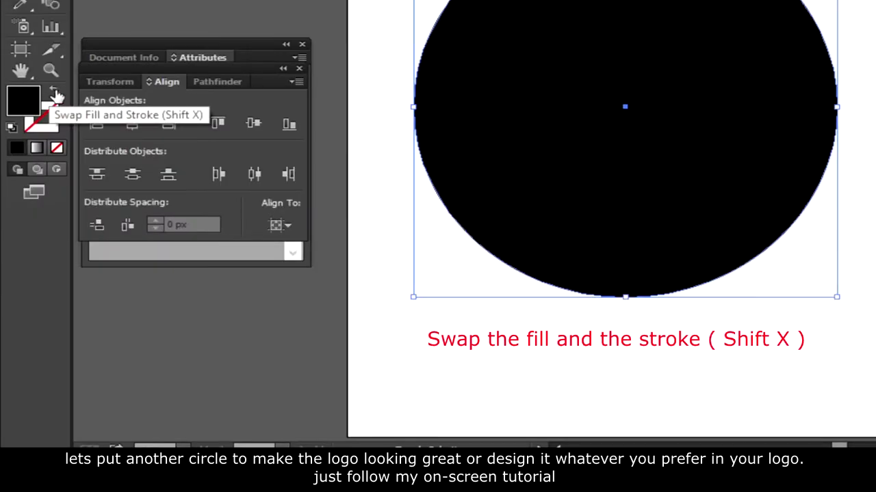
- Swap the circle's fill and stroke and set an 80 pt stroke weight
left_click(56, 90)
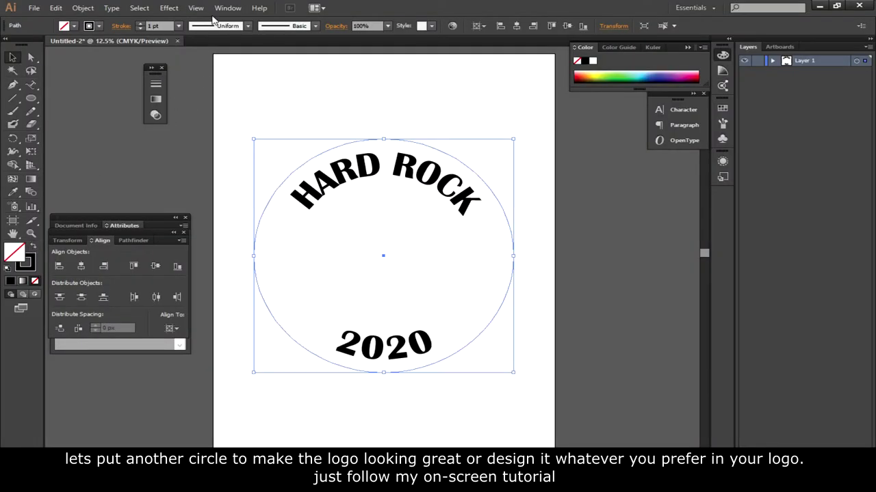
left_click(177, 25)
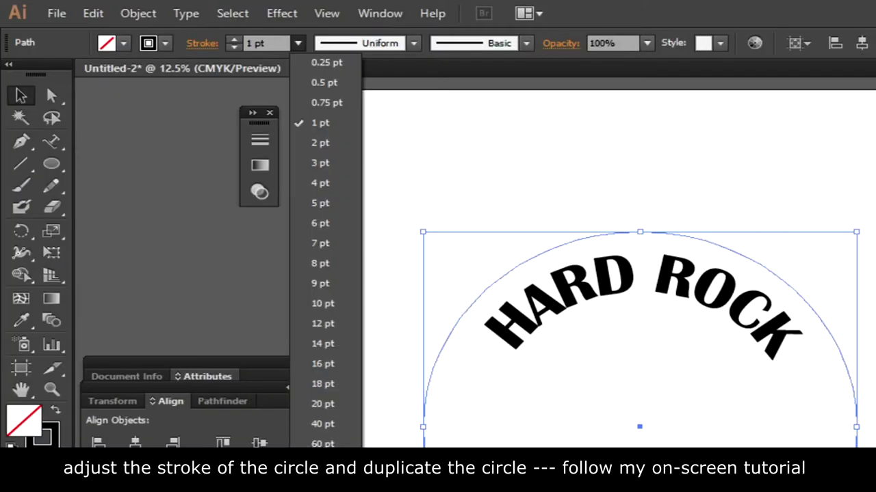
left_click(323, 464)
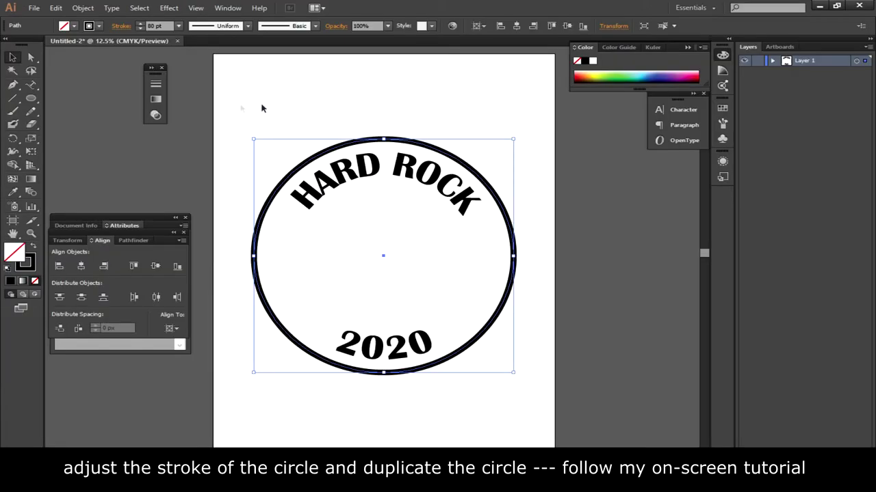
left_click(76, 127)
left_click(350, 142)
- Alt-drag a copy of the ring, scale it down, and centre it on the big ring
left_click_drag(255, 139, 309, 190)
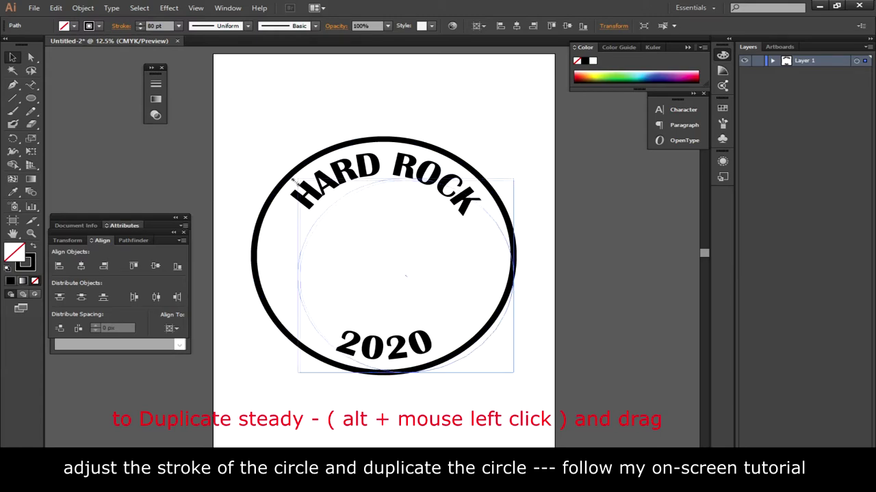
key("ctrl+z")
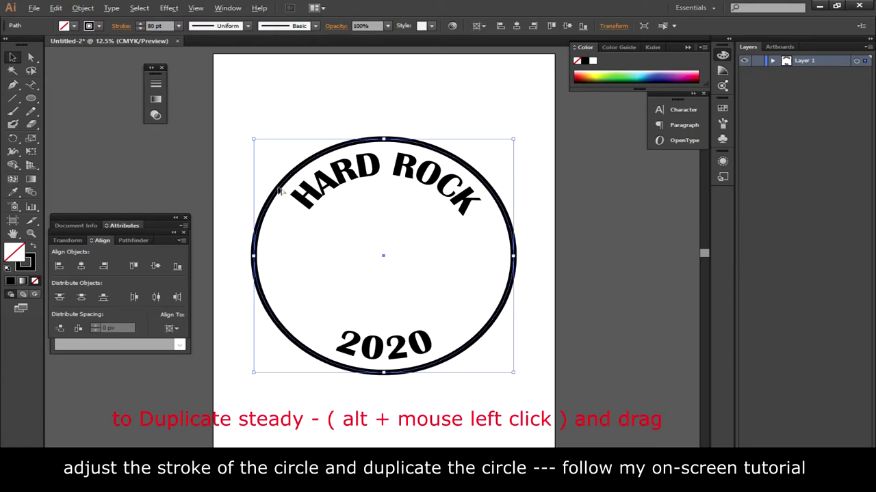
left_click_drag(296, 172, 581, 210, "alt")
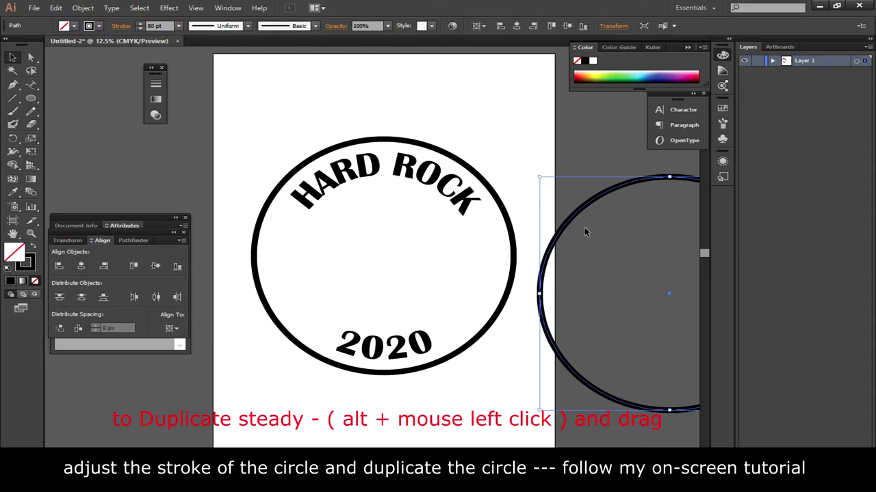
left_click_drag(540, 178, 630, 260)
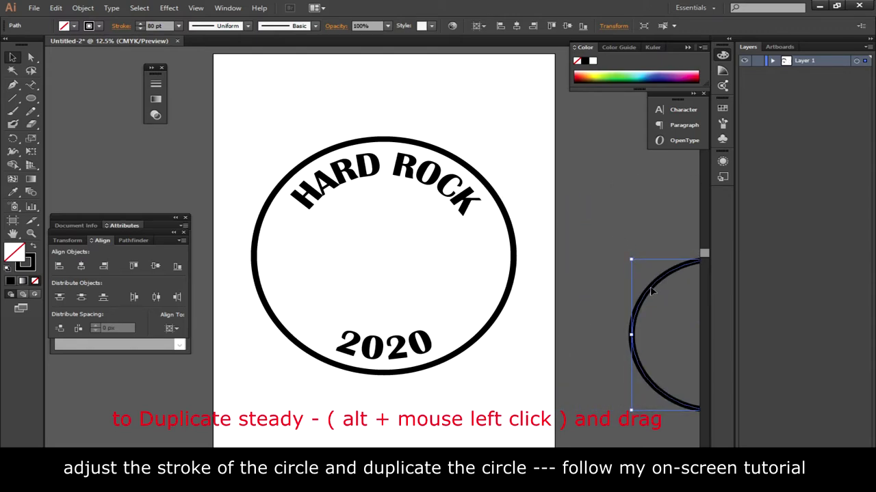
left_click_drag(651, 292, 376, 245)
left_click(80, 265)
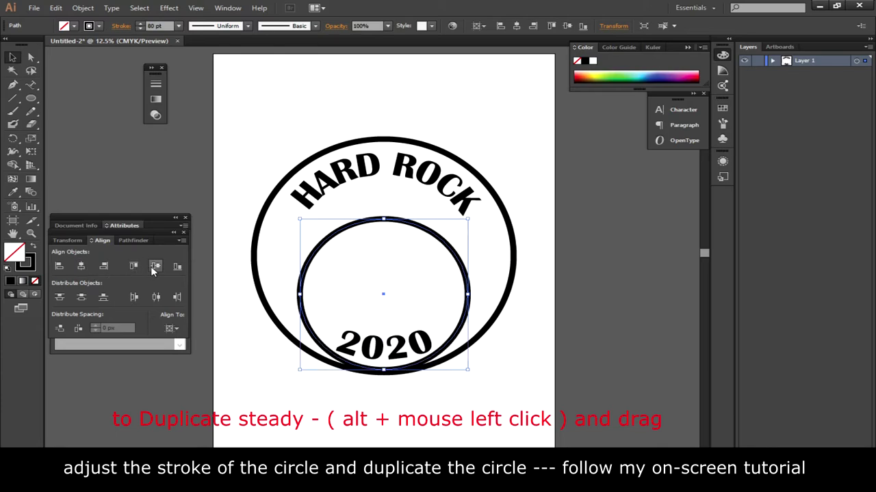
left_click(155, 265)
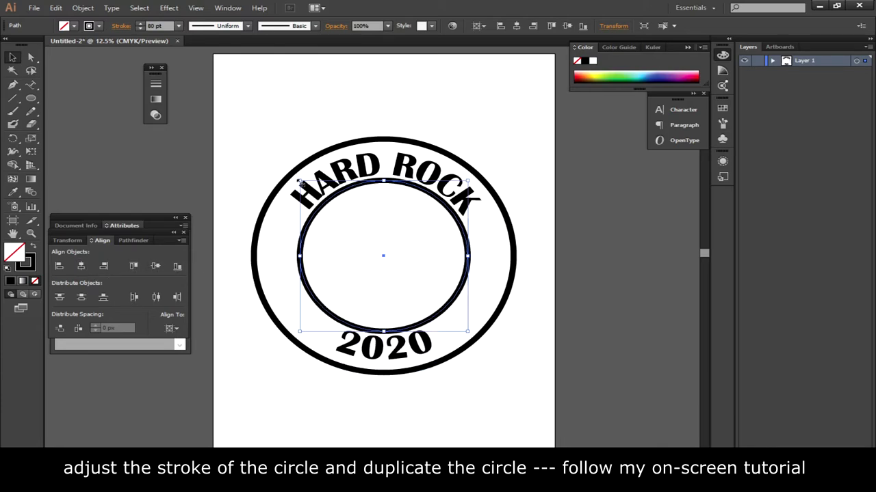
- Shrink the inner ring further from opposite corners and re-centre it on the artboard
left_click_drag(300, 181, 318, 198)
left_click_drag(467, 332, 448, 314)
left_click(80, 265)
left_click(155, 266)
left_click(632, 355)
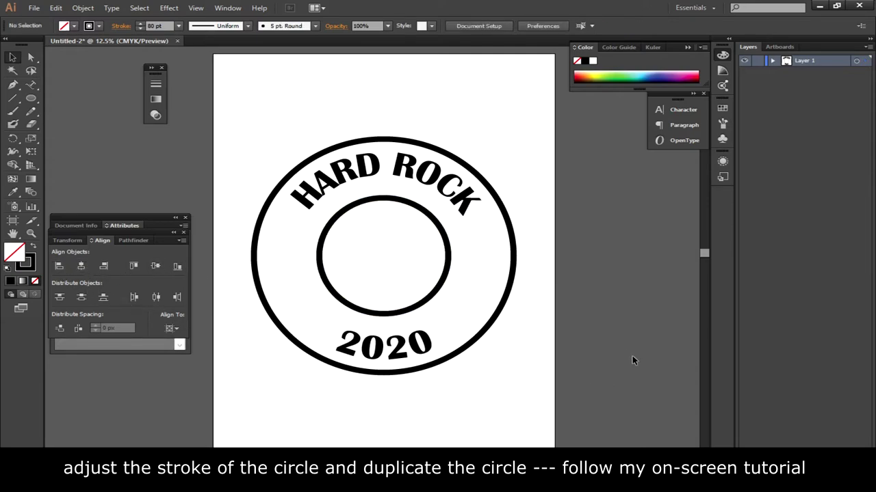
key("ctrl+minus")
key("ctrl+plus")
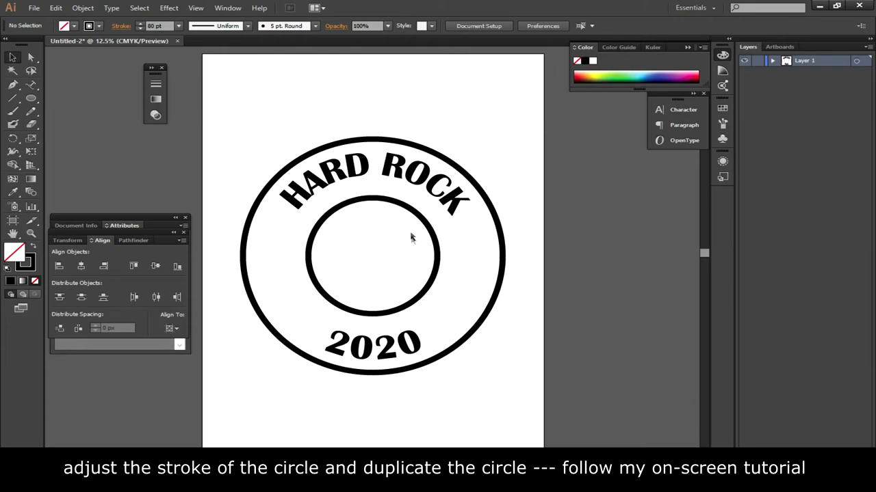
- Nudge and slightly enlarge the inner ring, then re-centre it horizontally and vertically
mouse_move(404, 211)
left_mouse_down()
mouse_move(375, 217)
mouse_move(412, 226)
left_mouse_up()
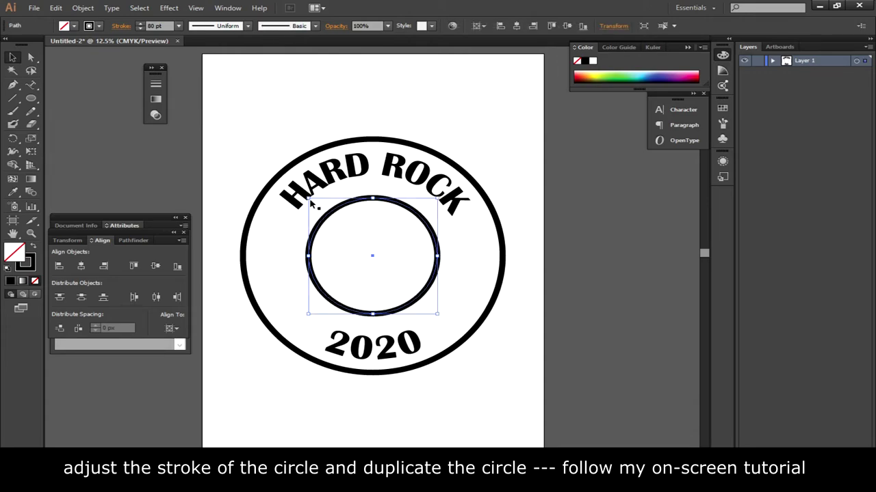
left_click_drag(305, 198, 290, 192)
left_click_drag(436, 313, 443, 318)
left_click(81, 266)
left_click(156, 266)
left_click(625, 280)
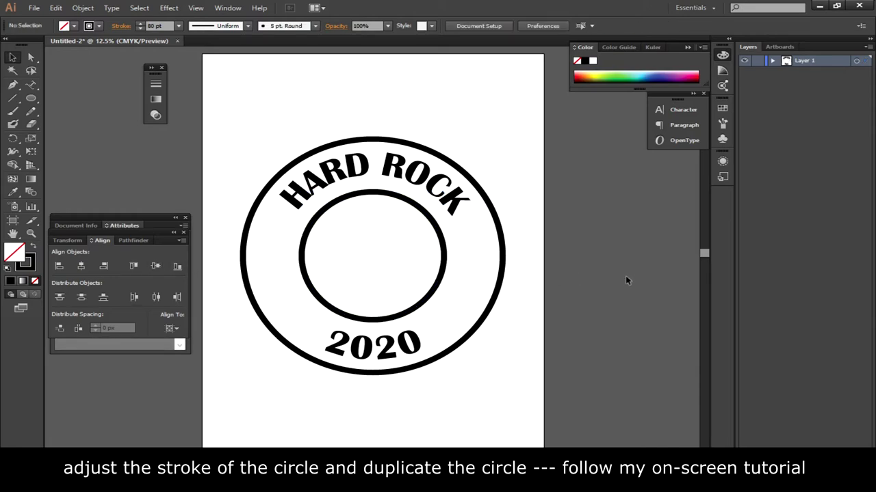
- Convert the curved HARD ROCK text to outlines via Type > Create Outlines
left_click(316, 196)
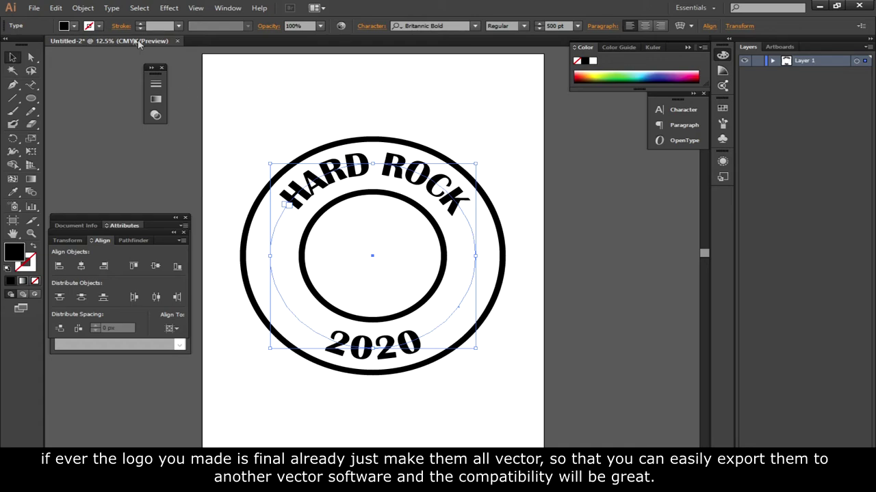
left_click(114, 9)
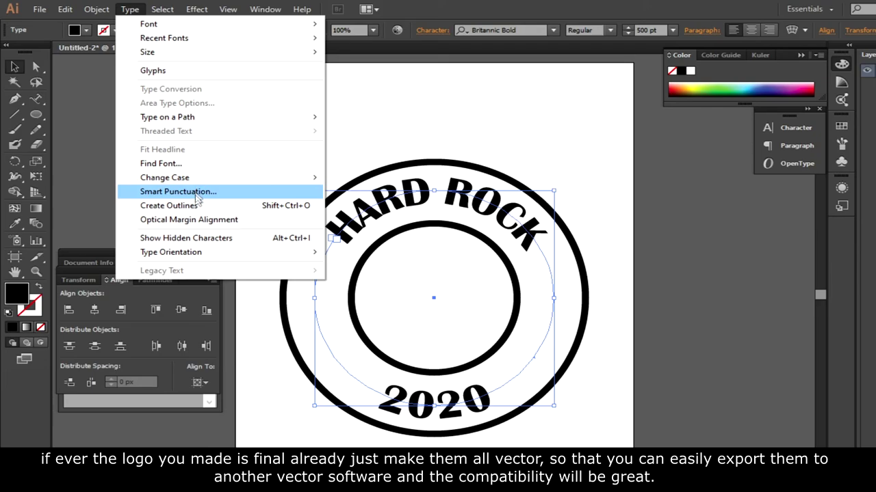
left_click(281, 207)
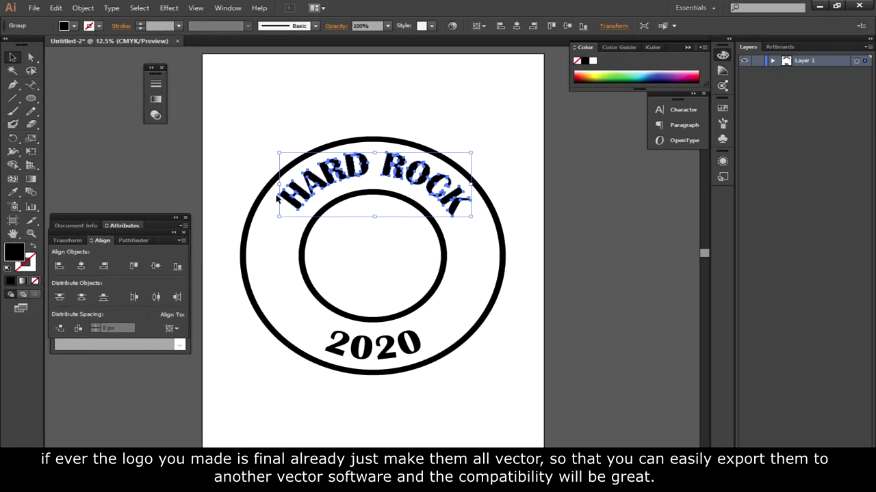
left_click(581, 259)
left_click_drag(401, 172, 530, 186)
key("ctrl+z")
- Convert the curved 2020 text to outlines the same way
left_click(385, 354)
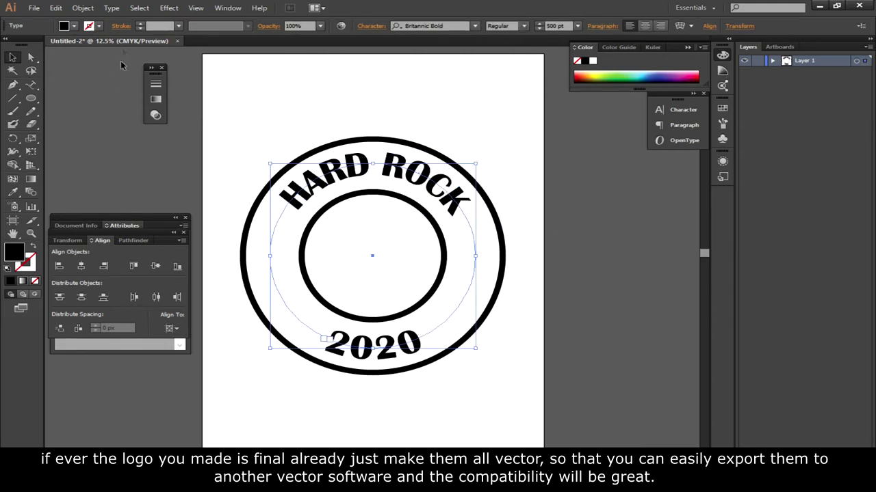
left_click(111, 8)
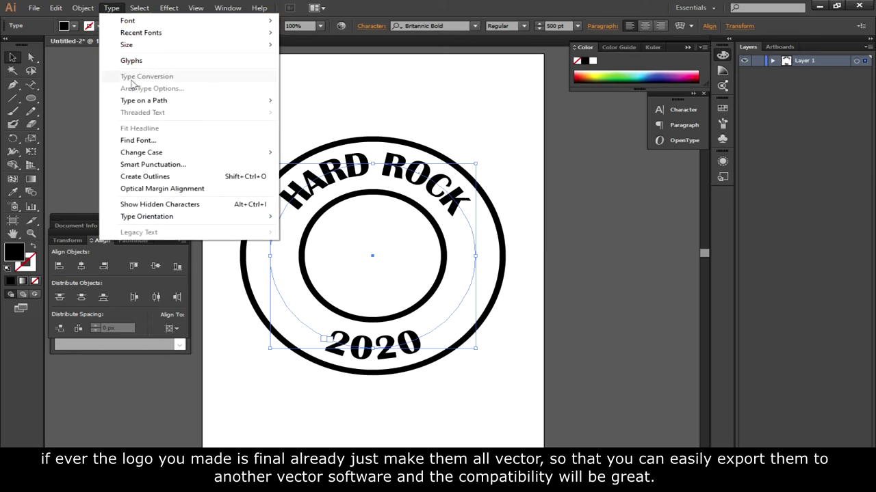
left_click(162, 177)
left_click(352, 115)
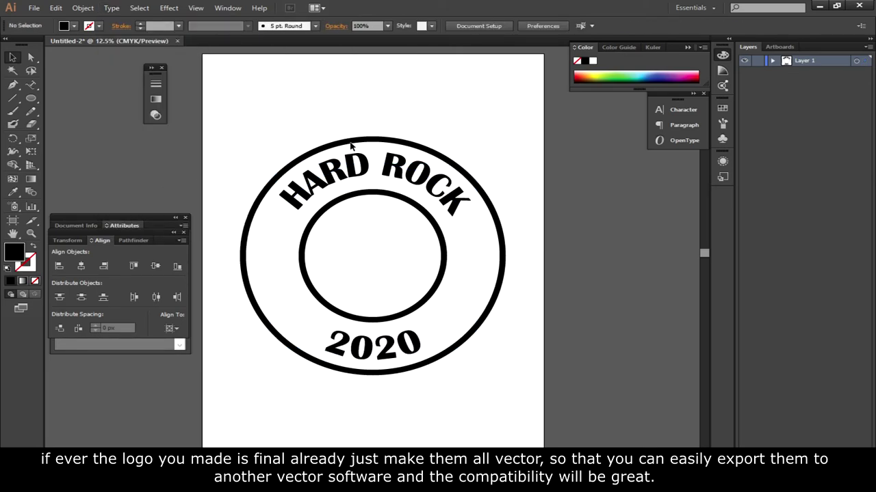
left_click(350, 143)
left_click(85, 8)
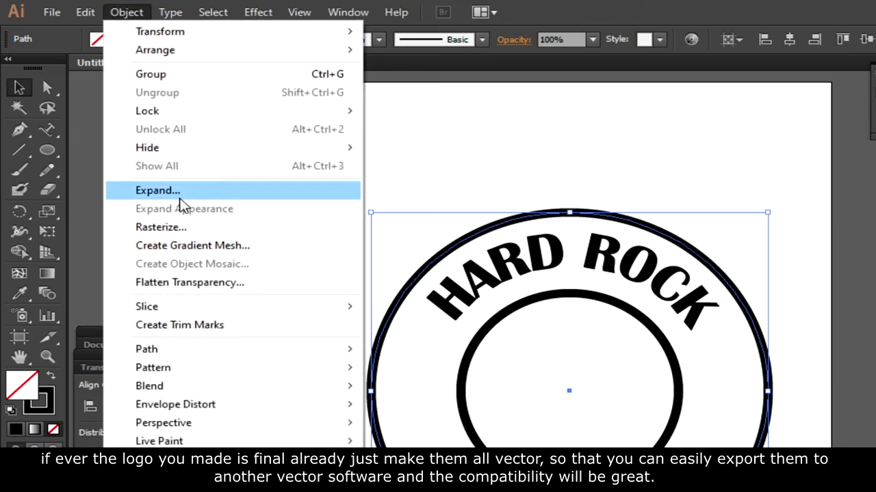
- Expand the outer ring, then the inner ring, with Fill and Stroke checked
left_click(181, 199)
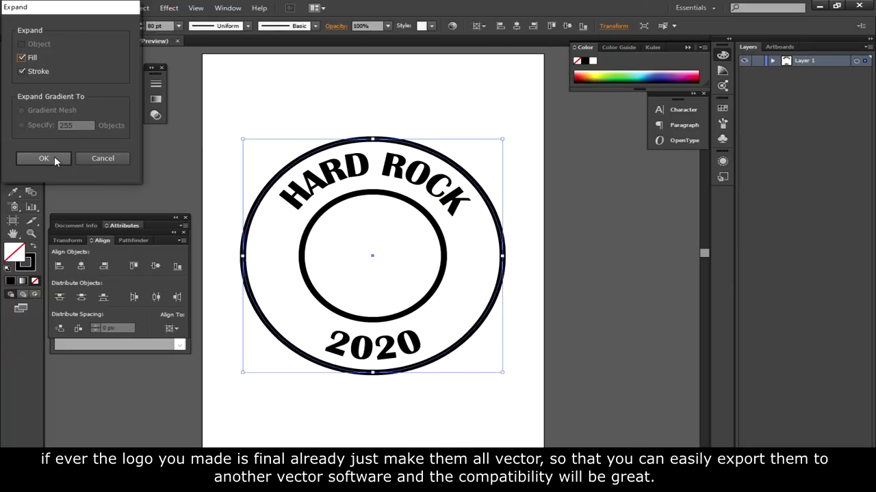
left_click(81, 240)
left_click(312, 129)
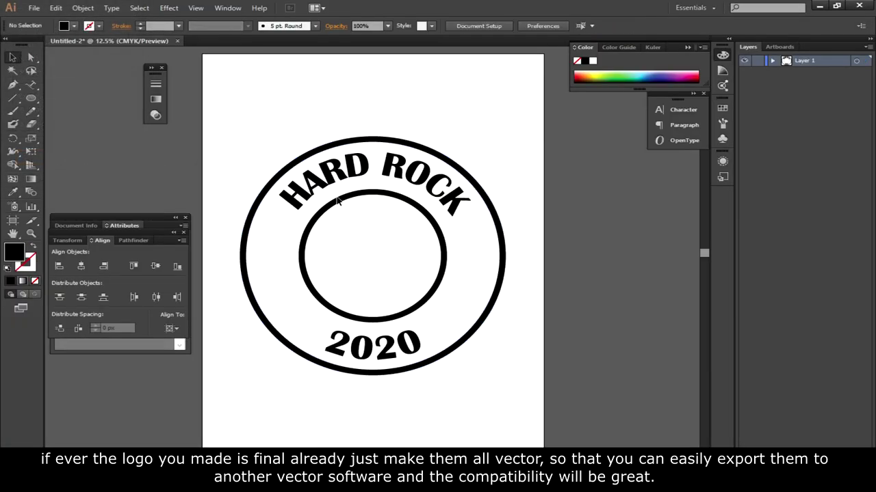
left_click(339, 202)
left_click(82, 9)
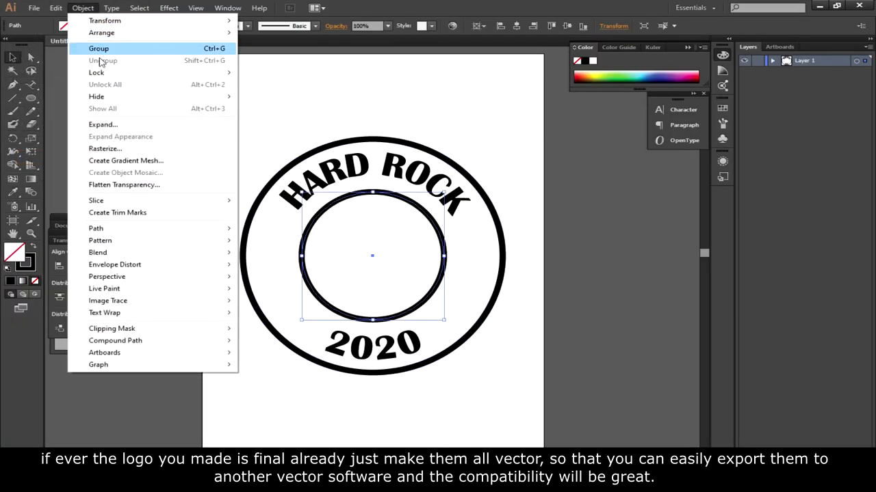
left_click(117, 124)
left_click(20, 158)
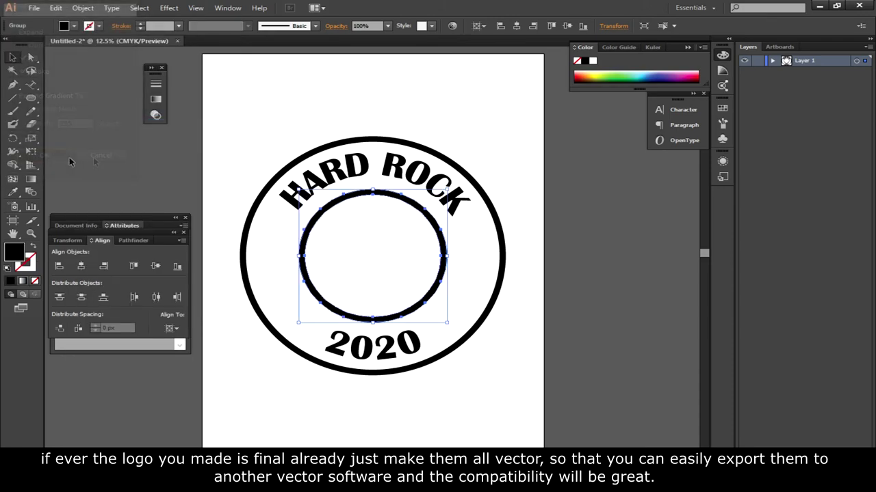
left_click(444, 125)
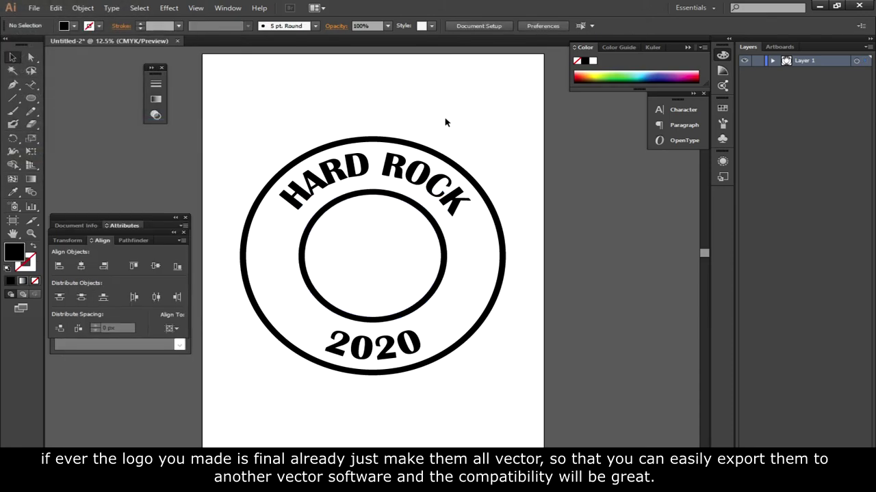